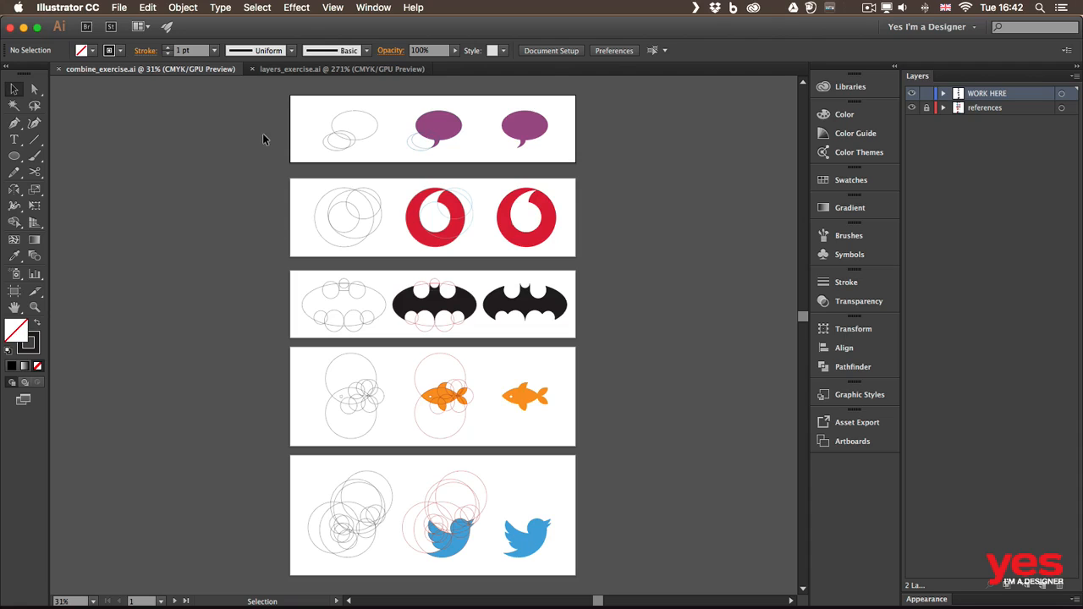
Step: Select the three outlined speech-bubble ellipses and remove the outer parts of the two small ellipses with the Shape Builder tool
key("super+0")
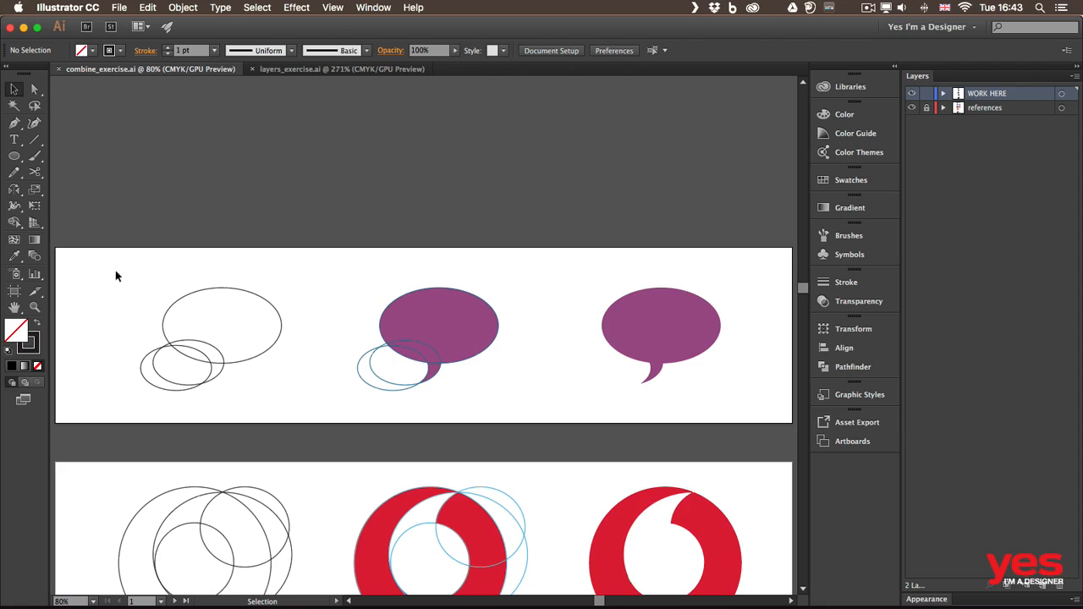
left_click_drag(122, 271, 287, 398)
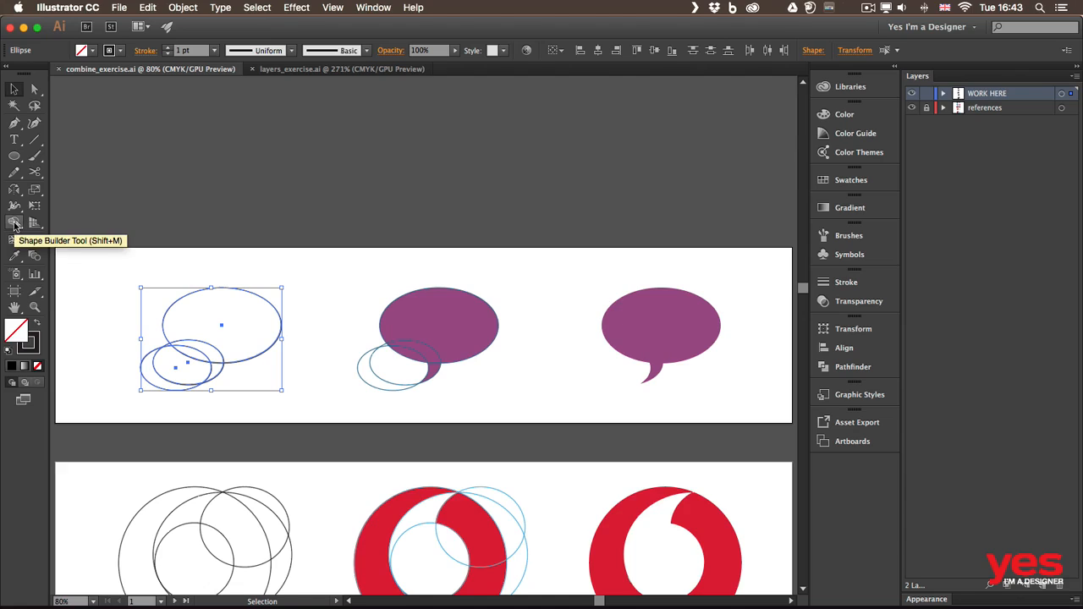
left_click(13, 224)
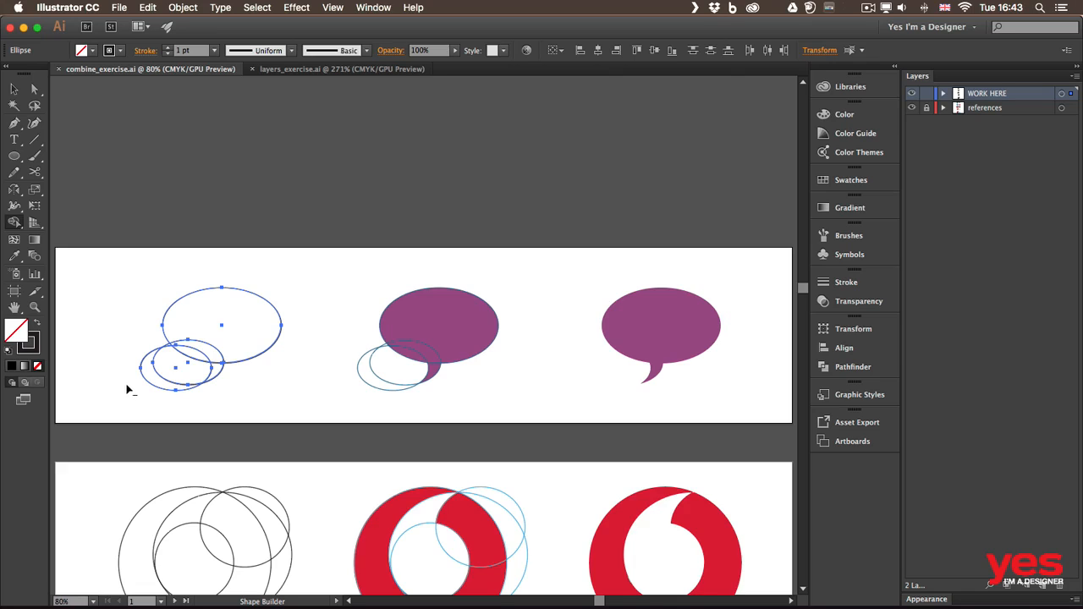
mouse_move(140, 389)
left_mouse_down()
mouse_move(167, 378)
mouse_move(159, 341)
left_mouse_up()
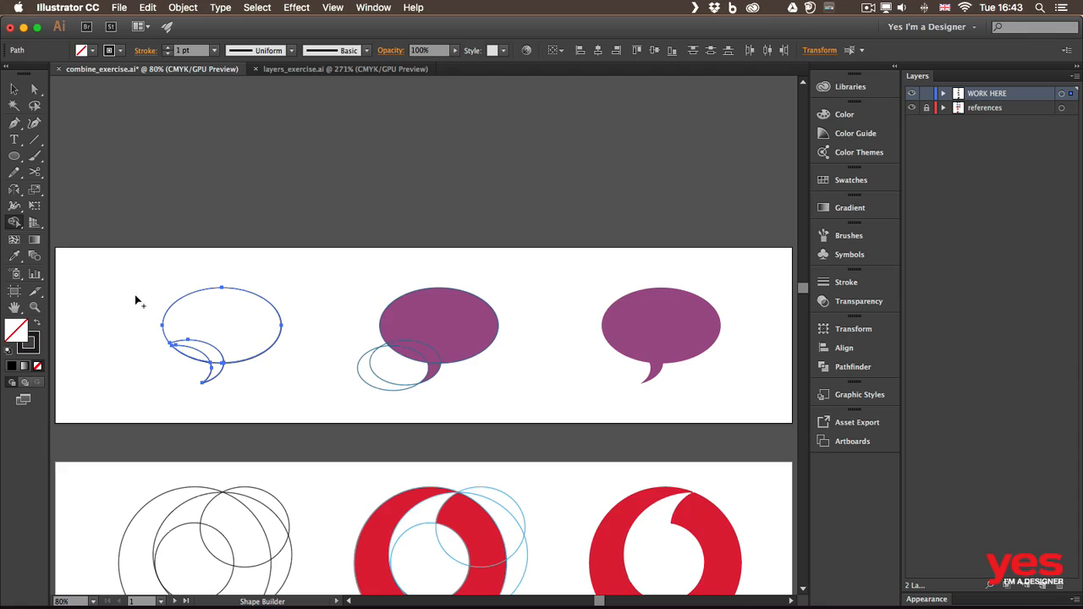
Step: Unite the remaining ellipse pieces into one speech-bubble shape and fill it with purple
mouse_move(141, 278)
left_mouse_down()
mouse_move(270, 383)
mouse_move(307, 394)
mouse_move(145, 362)
mouse_move(154, 351)
left_mouse_up()
left_click(839, 367)
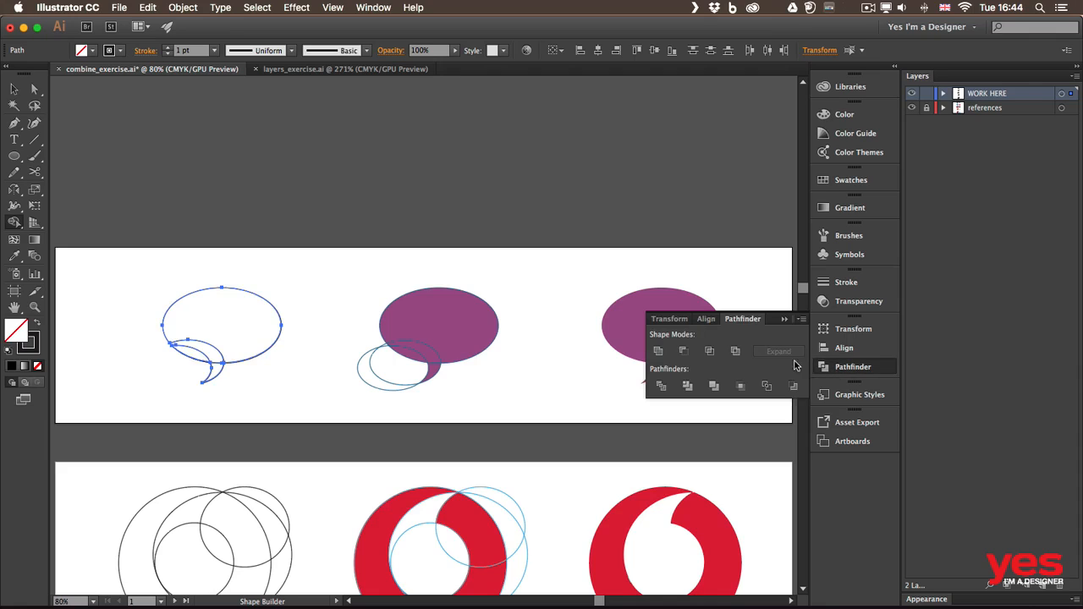
left_click(658, 352)
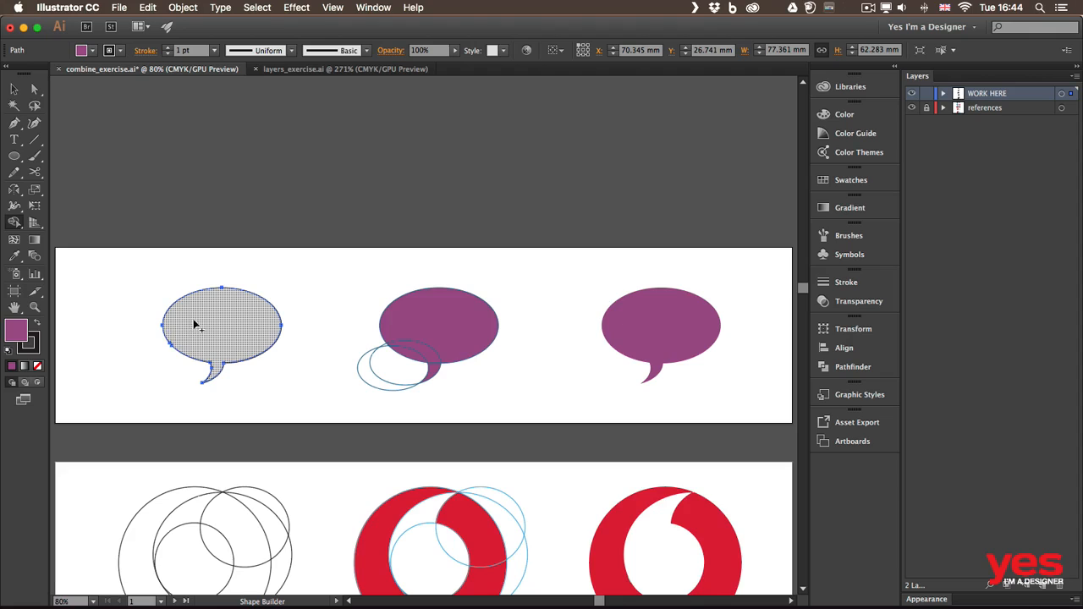
left_click(198, 324)
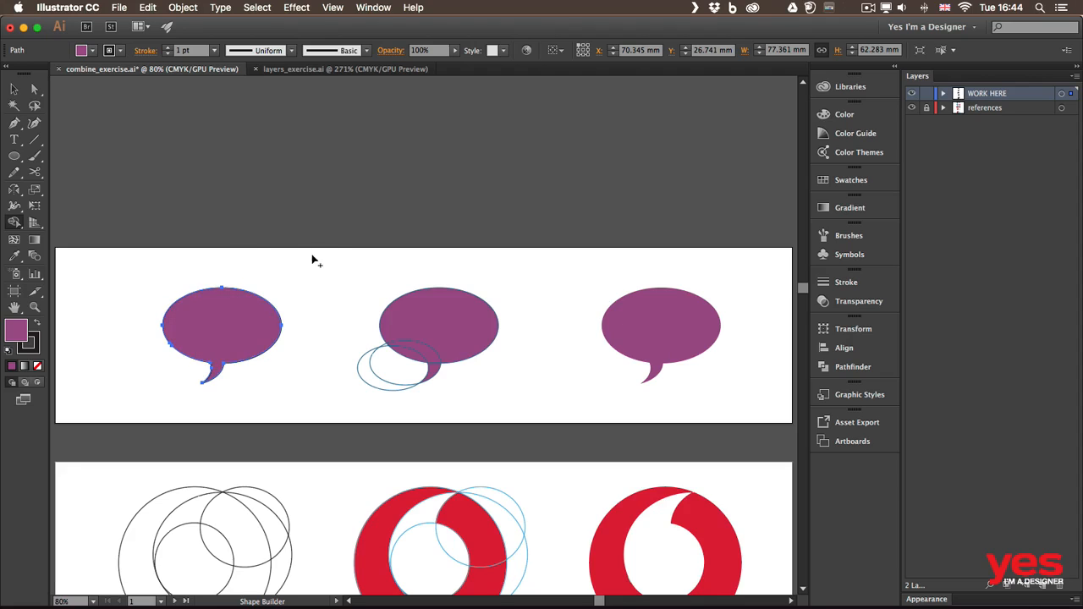
Step: Try the blue, red and black swatches on the merged speech bubble, set its fill to orange and deselect it
left_click(91, 51)
left_click(56, 74)
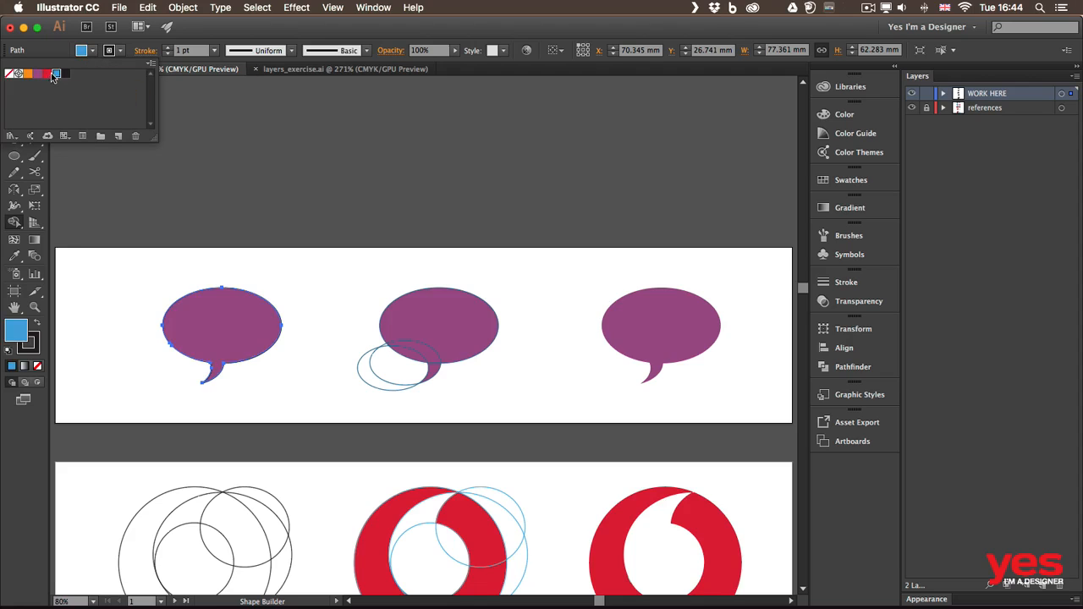
left_click(59, 52)
left_click(14, 89)
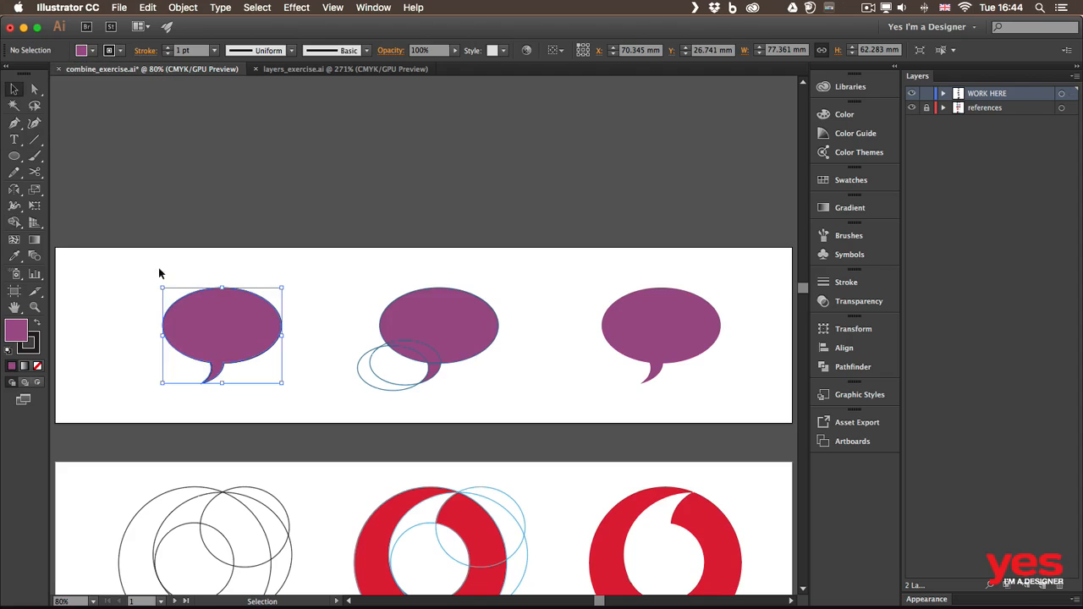
left_click(92, 50)
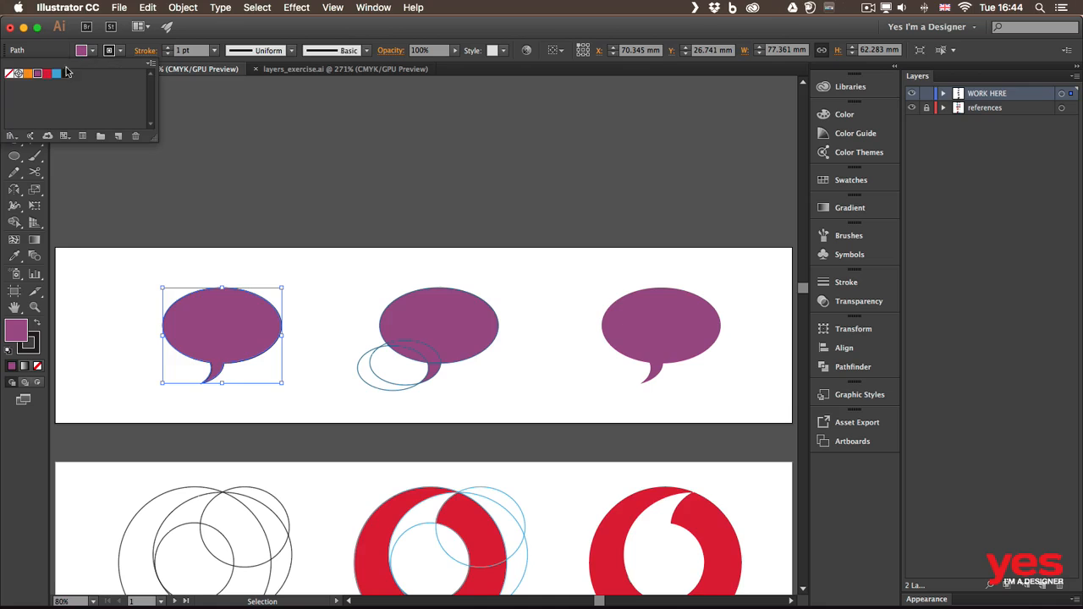
left_click(56, 74)
left_click(41, 73)
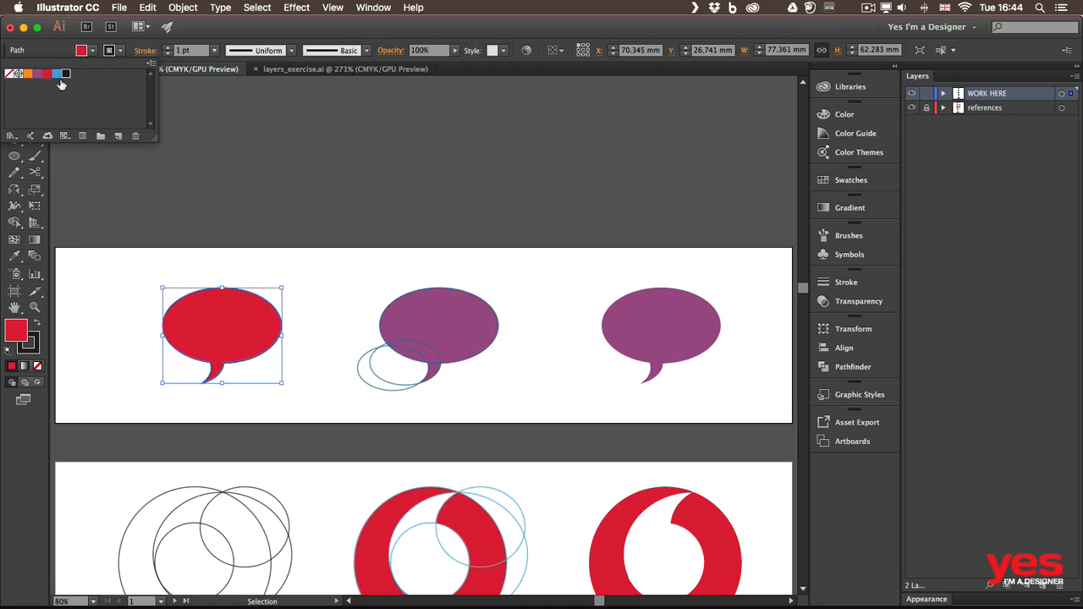
left_click(66, 74)
left_click(31, 74)
left_click(282, 290)
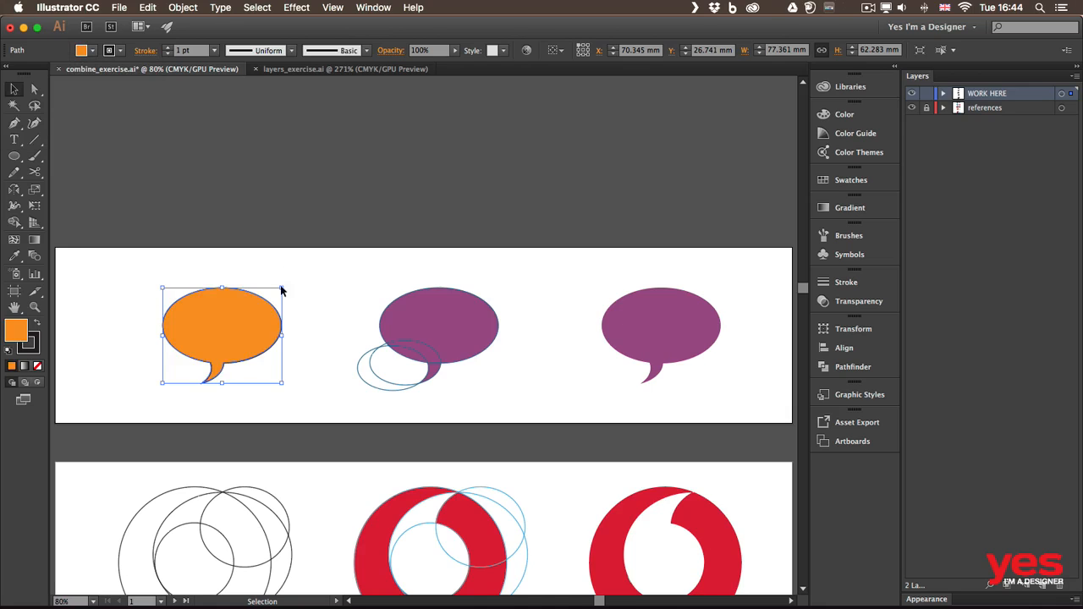
left_click(320, 412)
Step: Look over the ring, bat, fish and bird exercises with their circle constructions, ending on an overview of all artboards
left_click_drag(316, 437, 316, 259)
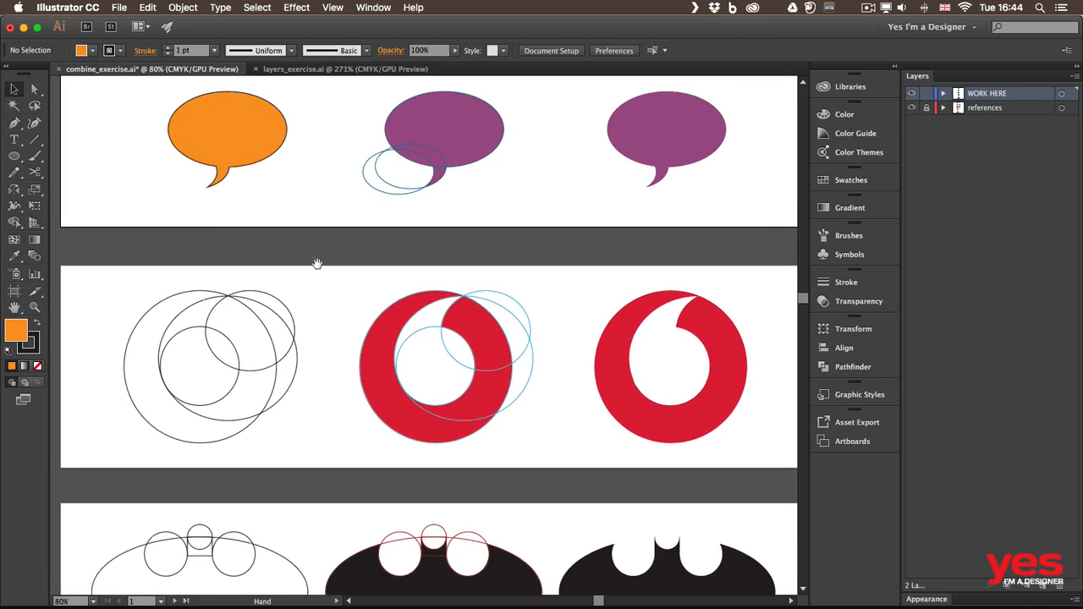
left_click_drag(322, 446, 326, 394)
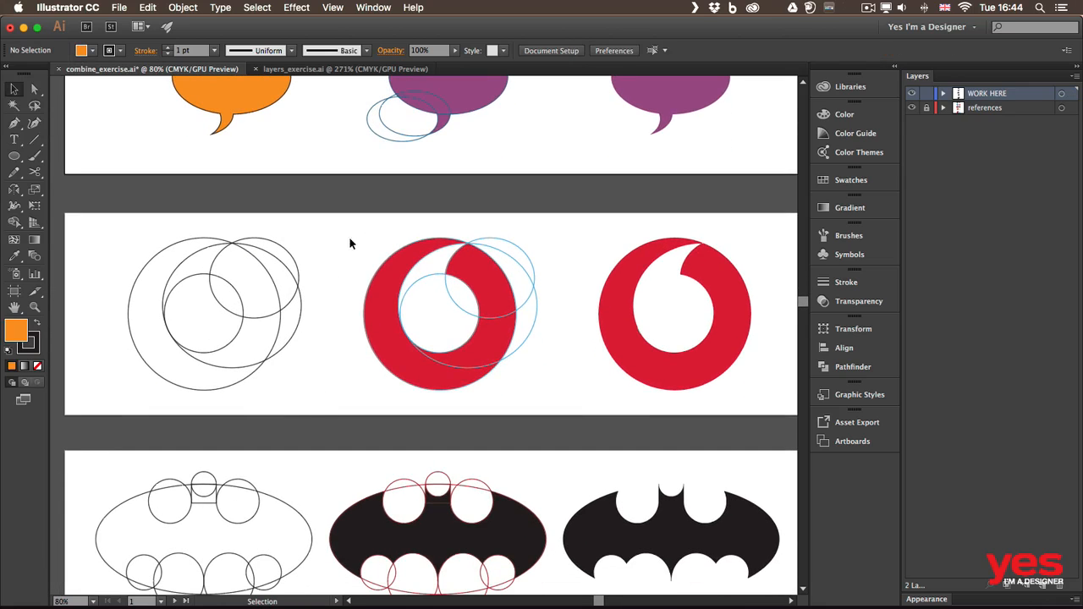
left_click_drag(338, 431, 350, 253)
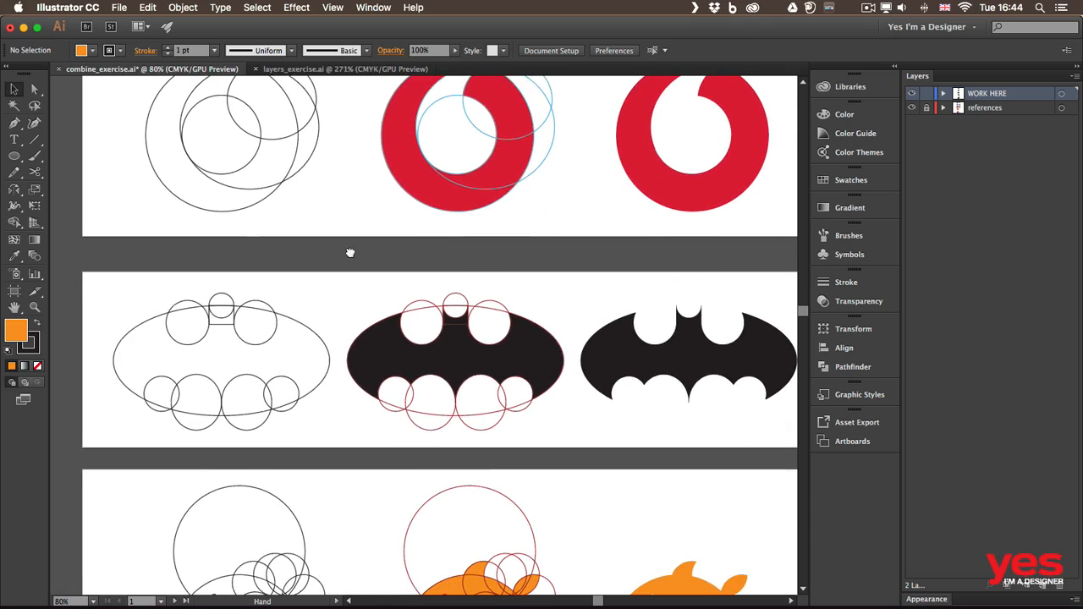
left_click_drag(390, 427, 359, 245)
left_click_drag(350, 299, 342, 226)
left_click_drag(334, 407, 343, 353)
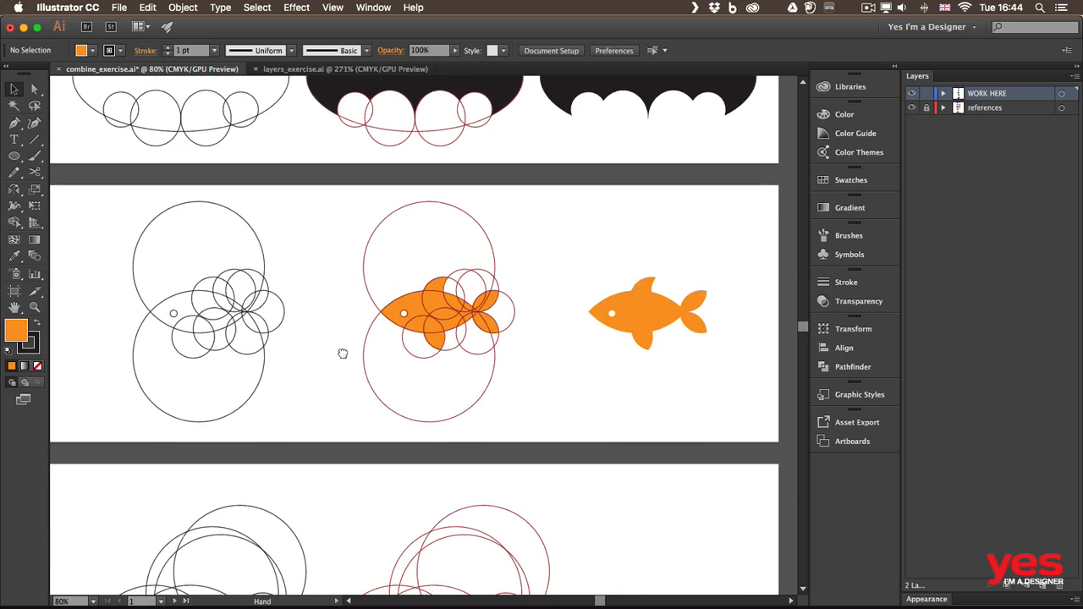
left_click_drag(341, 452, 340, 334)
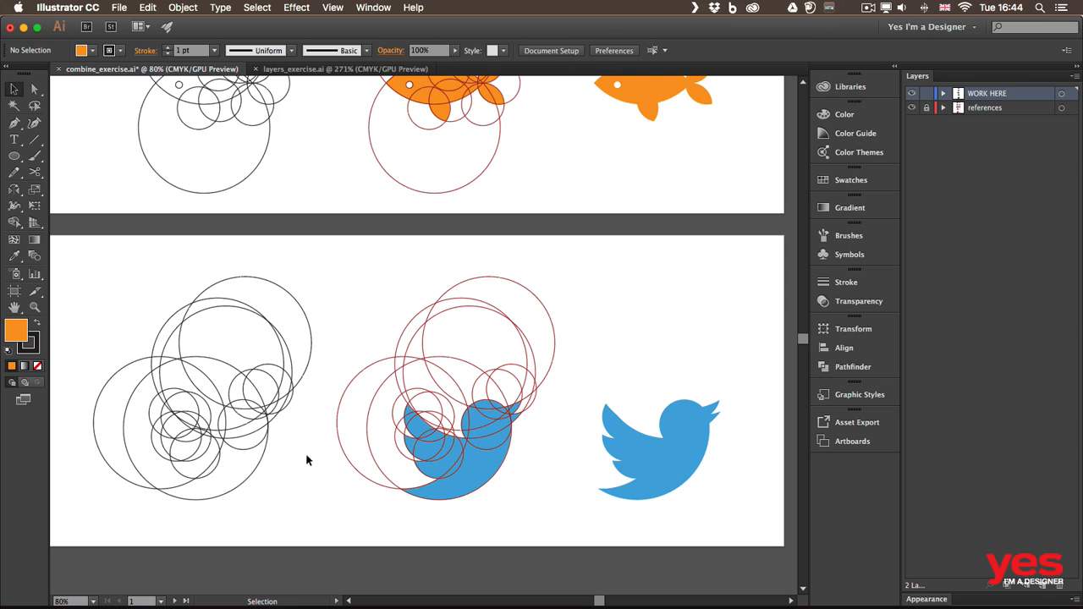
left_click_drag(314, 196, 326, 374)
left_click_drag(330, 232, 346, 420)
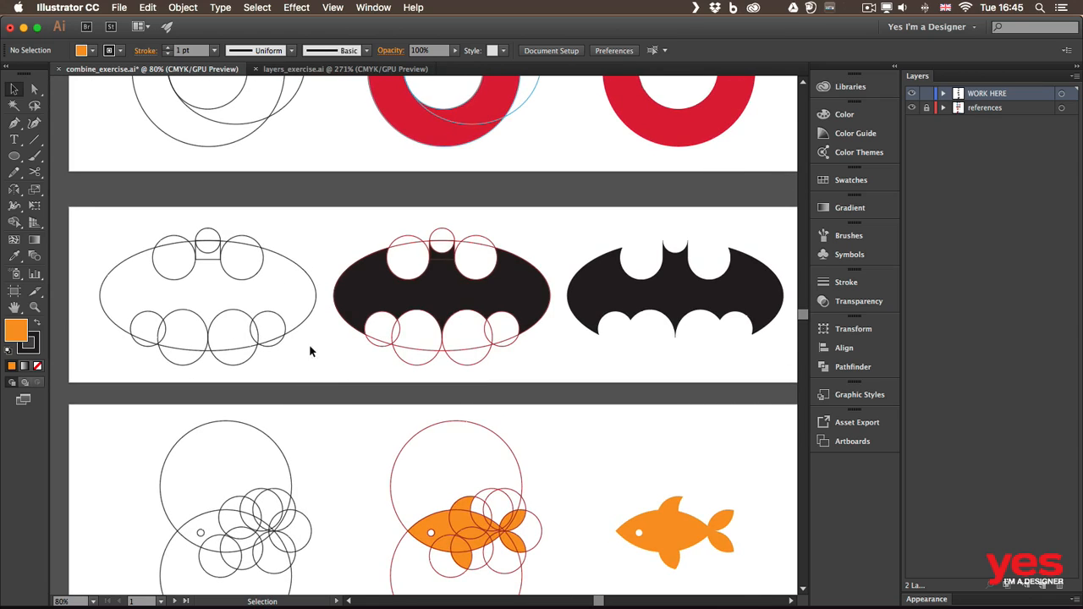
key("super+alt+0")
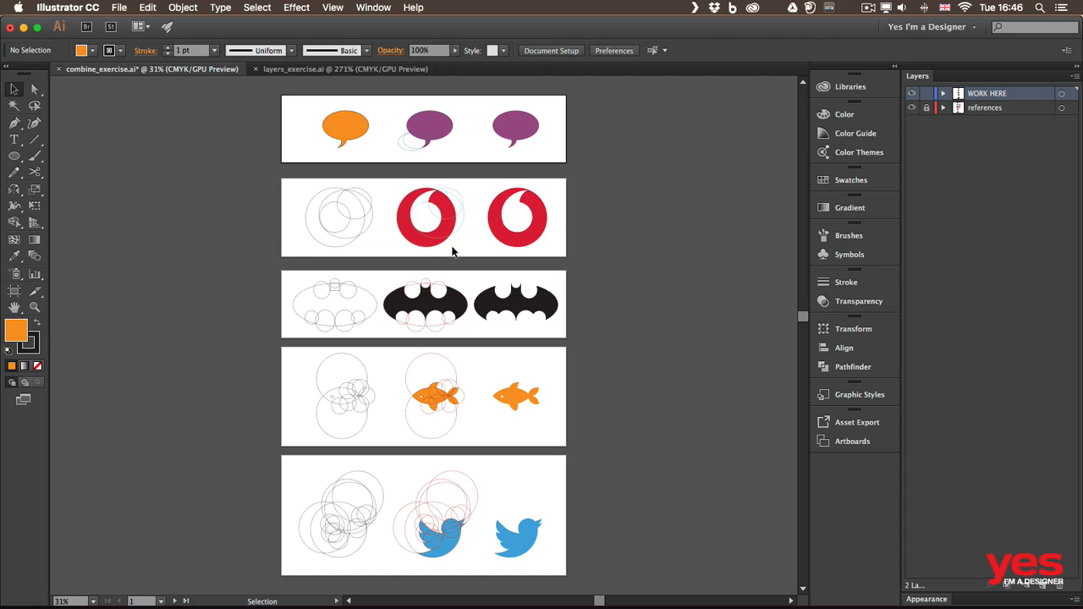
Step: Switch to the layers_exercise.ai document and expand the START HERE layer to examine its paths
left_click(329, 69)
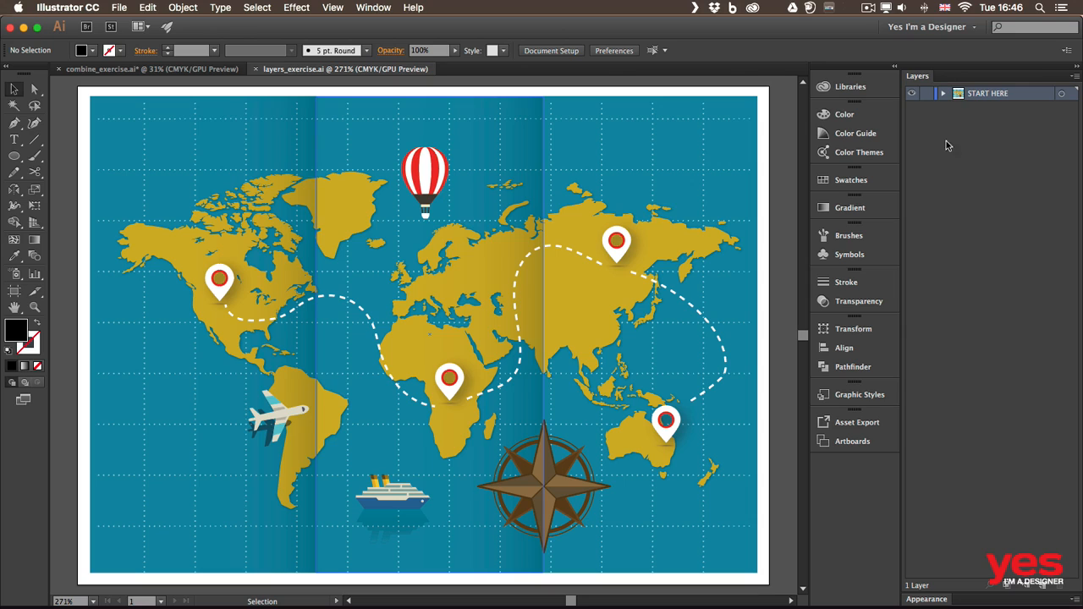
left_click(943, 93)
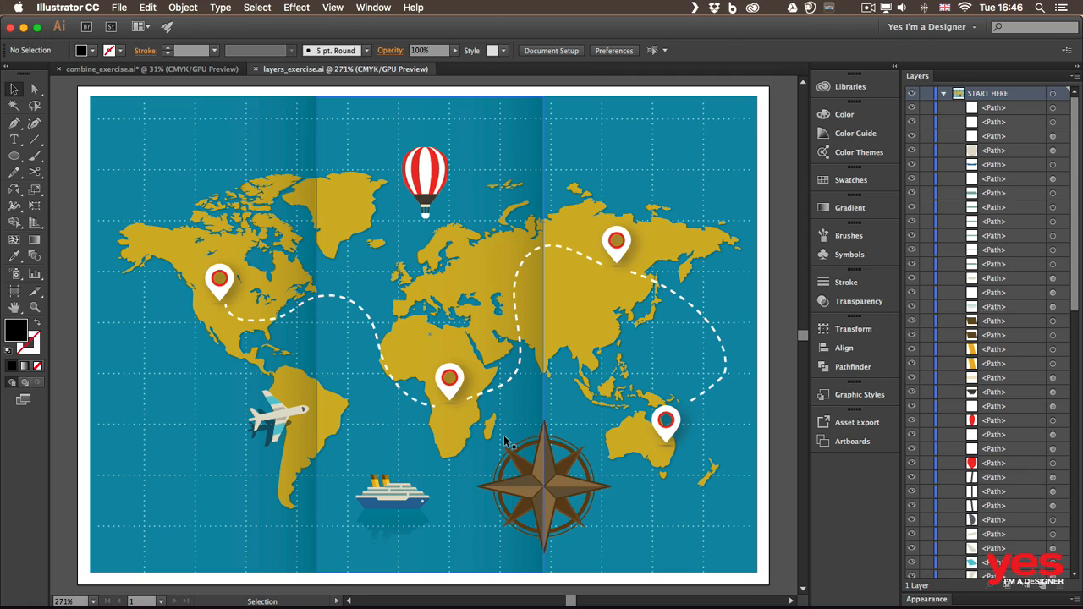
Step: Try to select and move the compass on the map, undo the moves and deselect everything
mouse_move(508, 438)
left_mouse_down()
mouse_move(541, 465)
mouse_move(550, 489)
left_mouse_up()
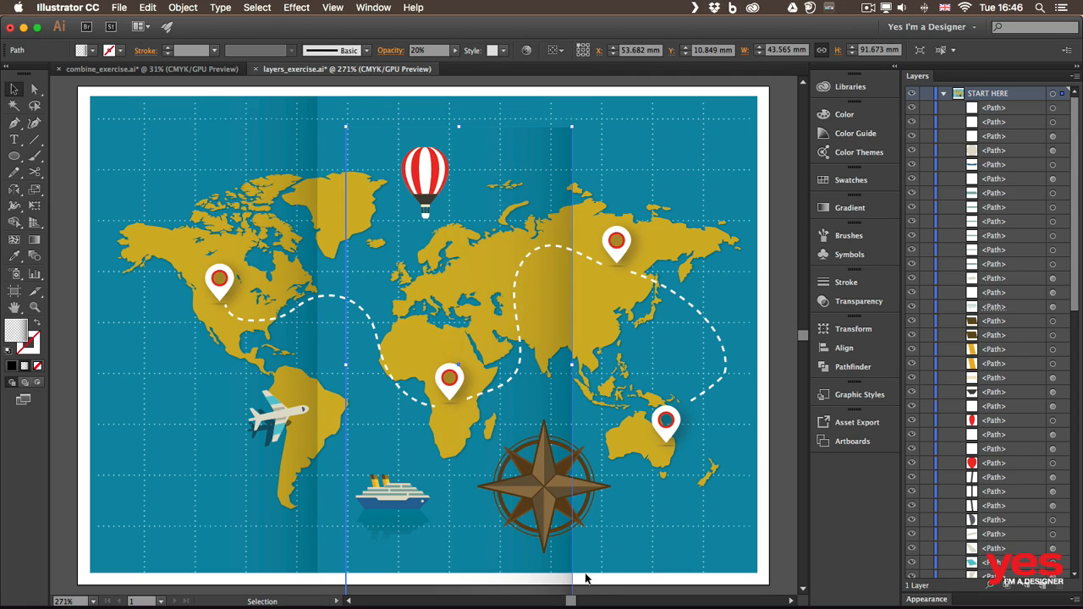
left_click_drag(496, 440, 492, 434)
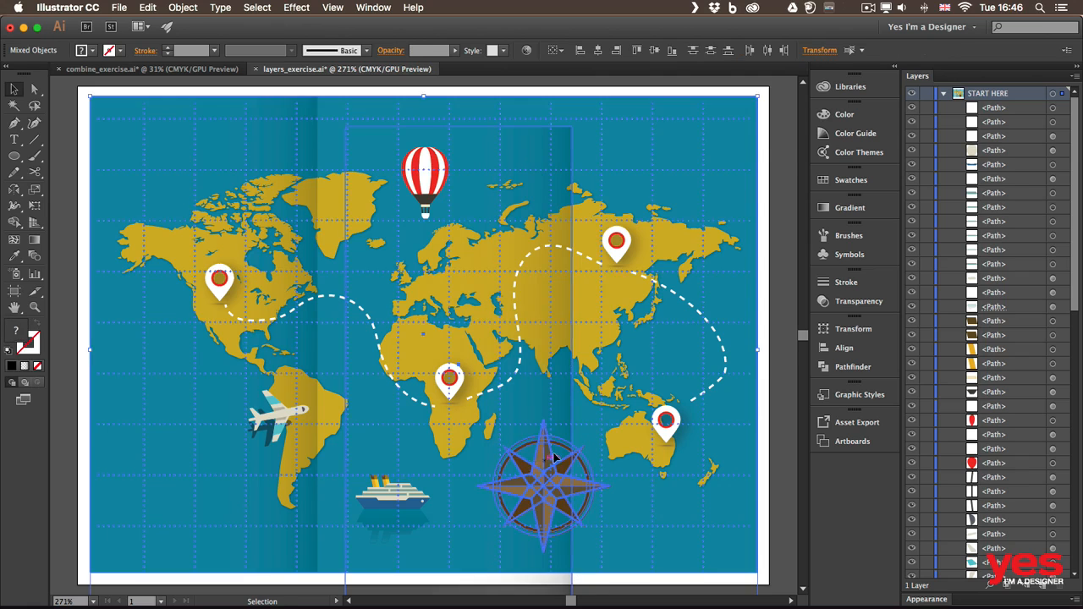
left_click_drag(543, 463, 594, 442)
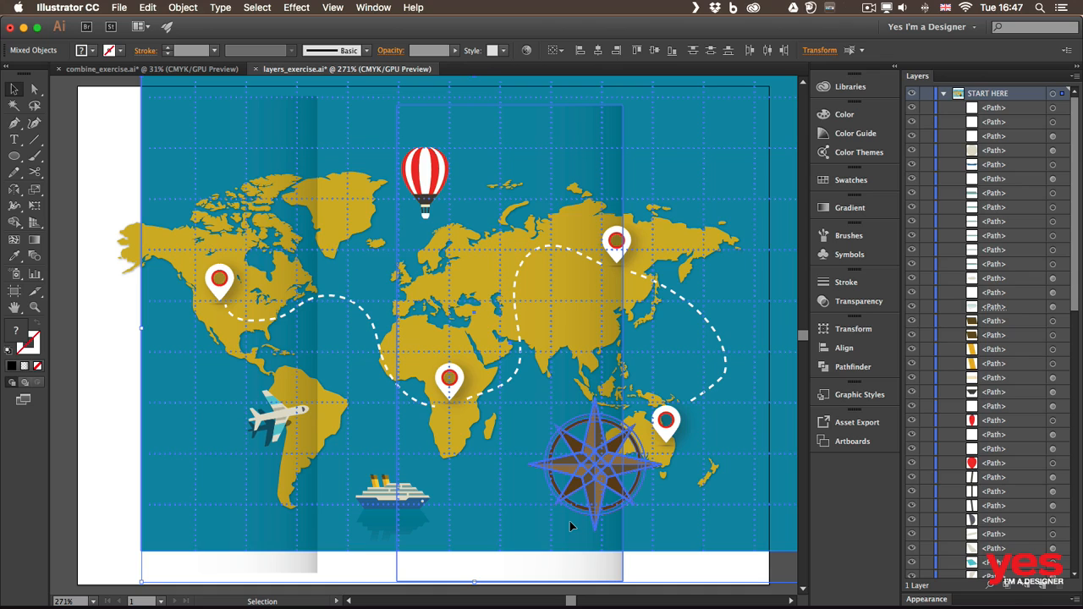
key("super+z")
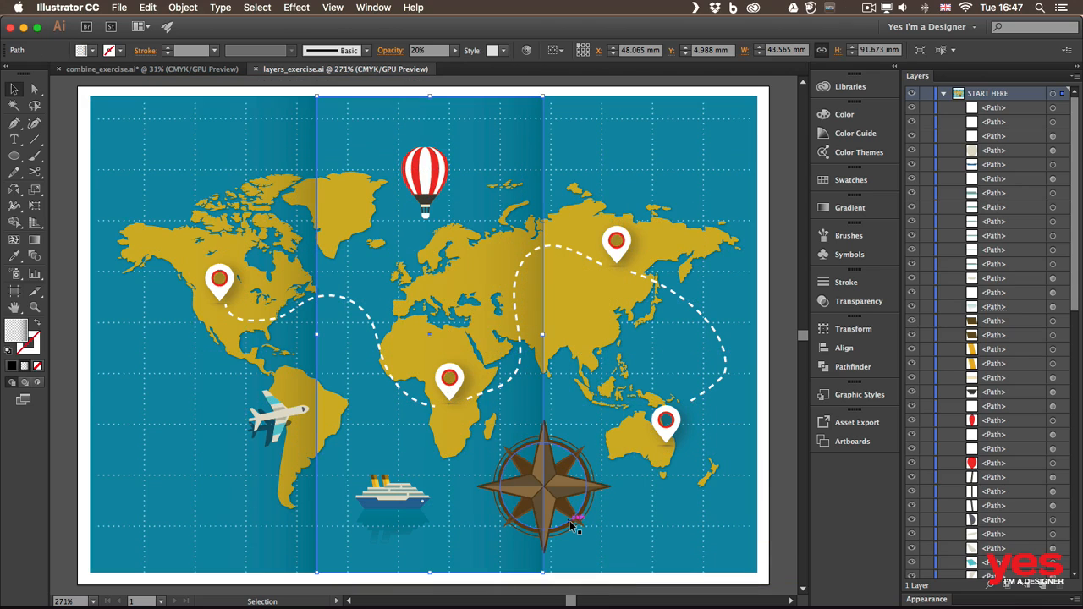
key("super+shift+a")
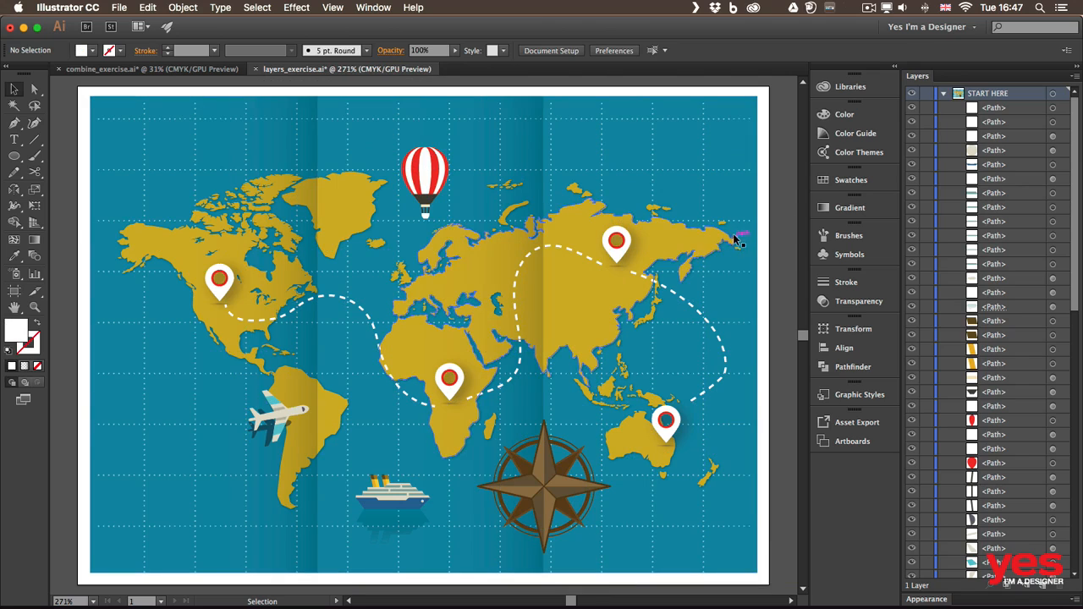
Step: Collapse the START HERE layer and create two new layers above it
left_click(942, 94)
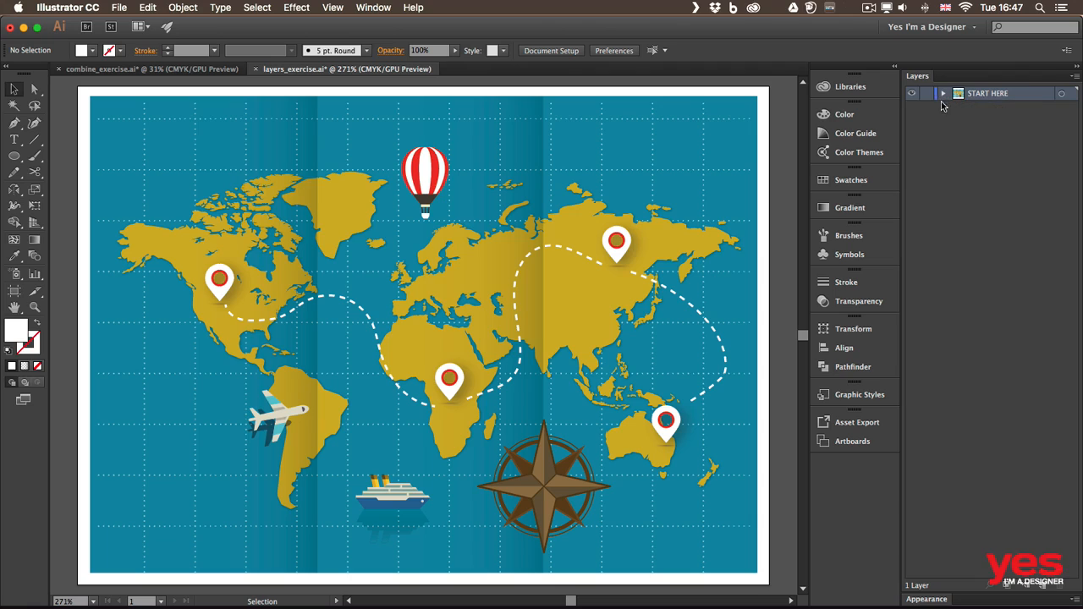
left_click(1044, 585)
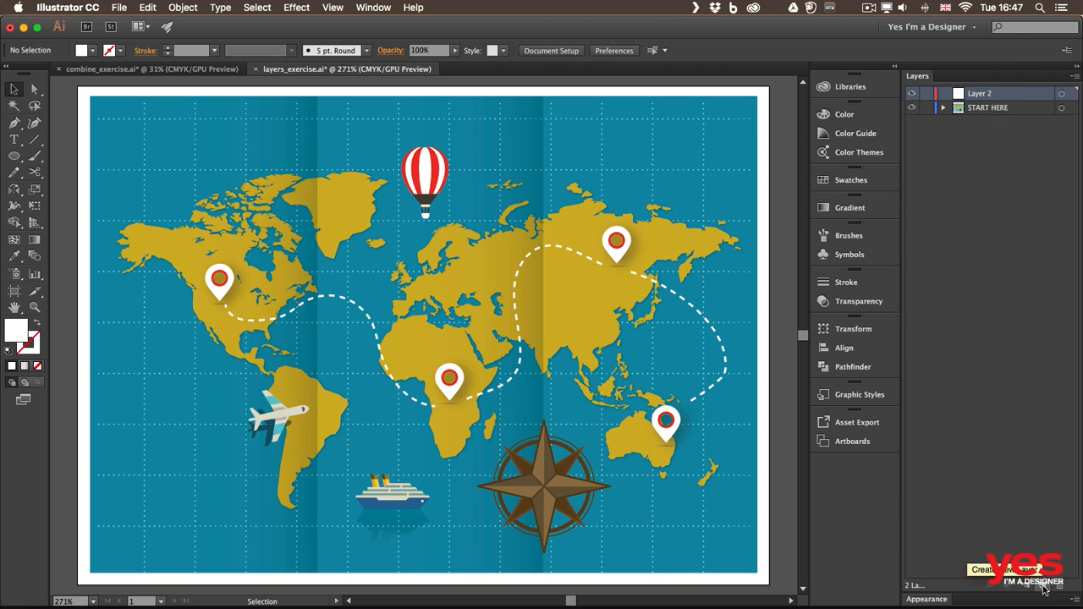
left_click(1044, 590)
Step: Rename the new layer directly above START HERE as background and the topmost new layer as continents
left_click(979, 108)
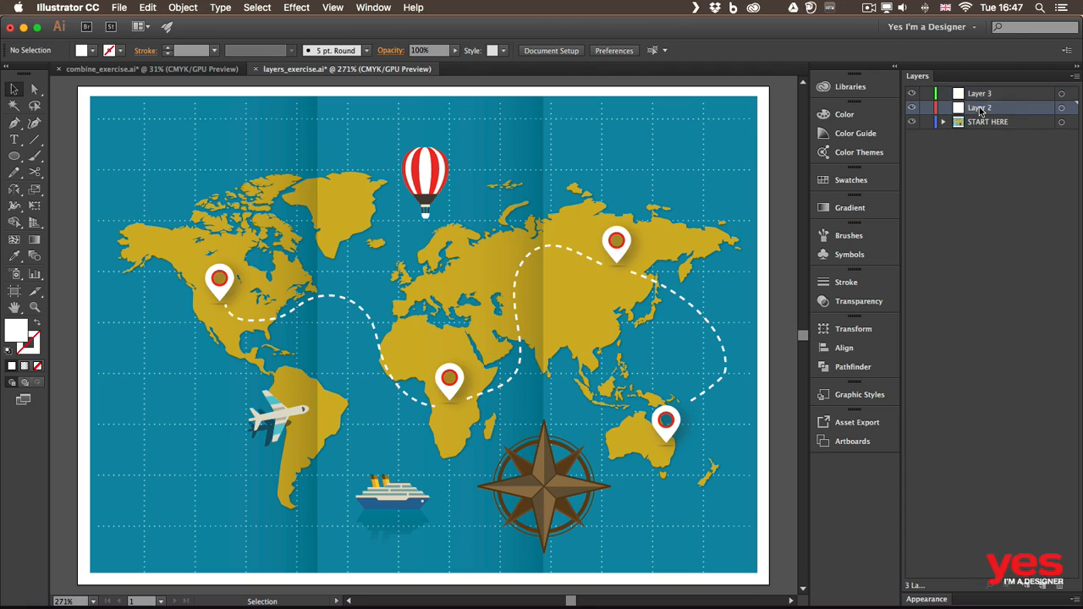
double_click(979, 108)
type("background")
left_click(979, 94)
double_click(981, 95)
type("con")
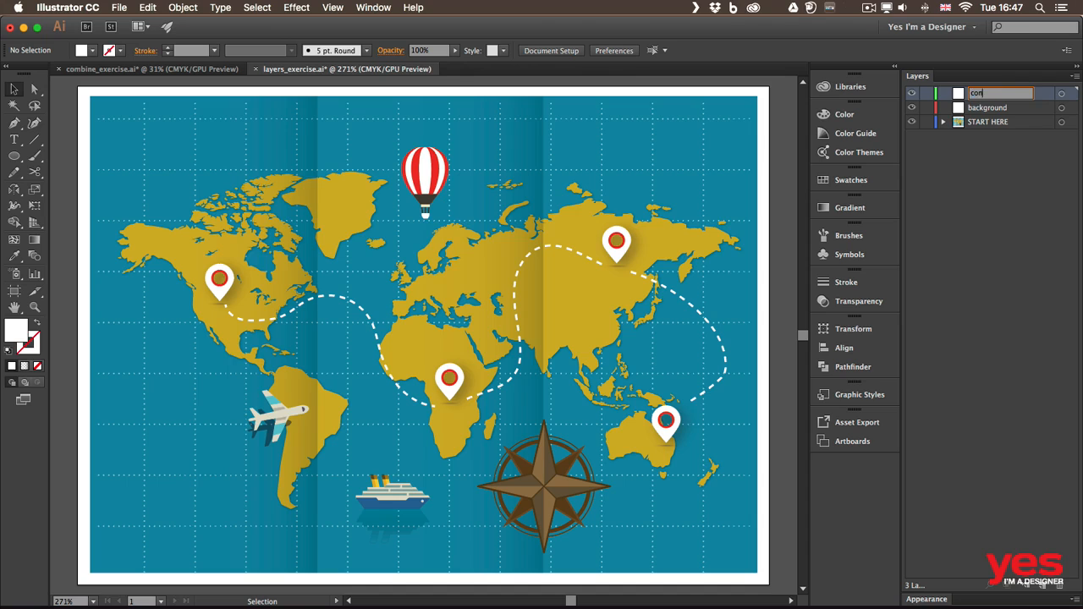
type("tinents")
key("Return")
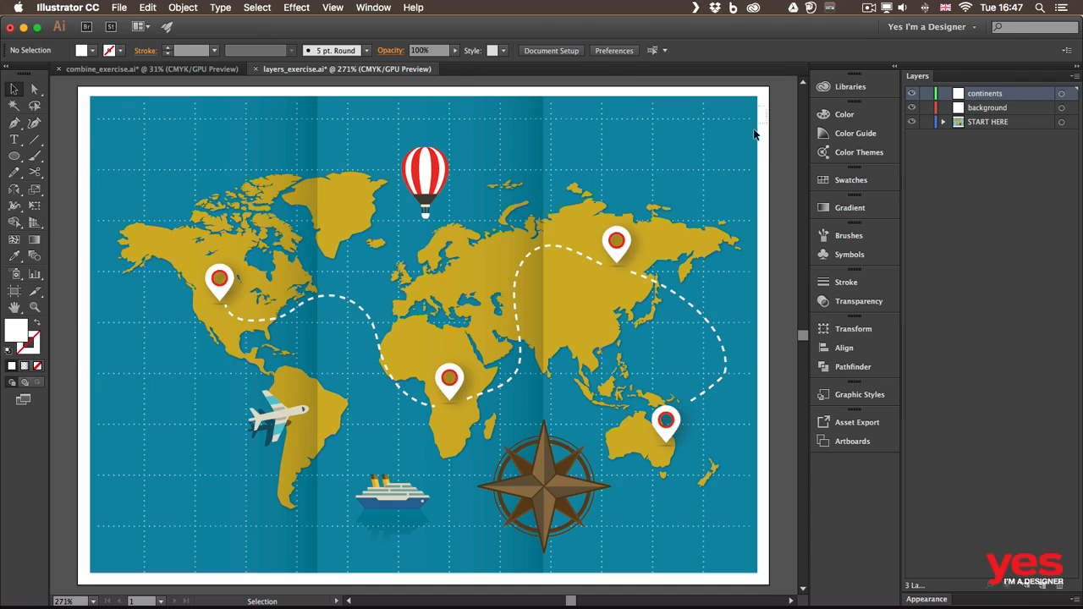
Step: Select all the map artwork and reorder the layers with START HERE on top, continents below it and background last
key("super+a")
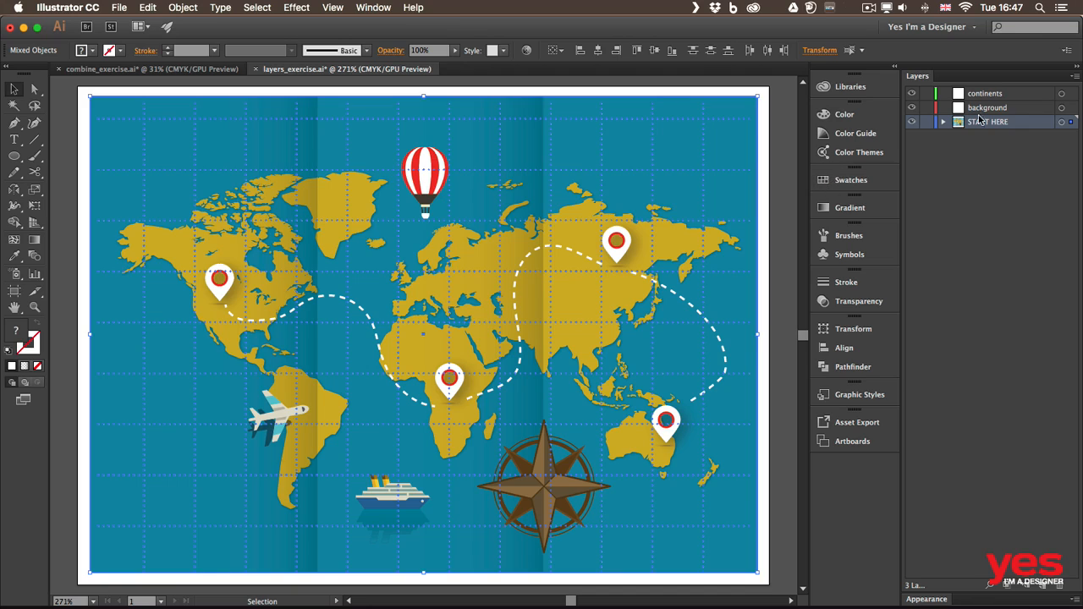
left_click_drag(994, 111, 984, 142)
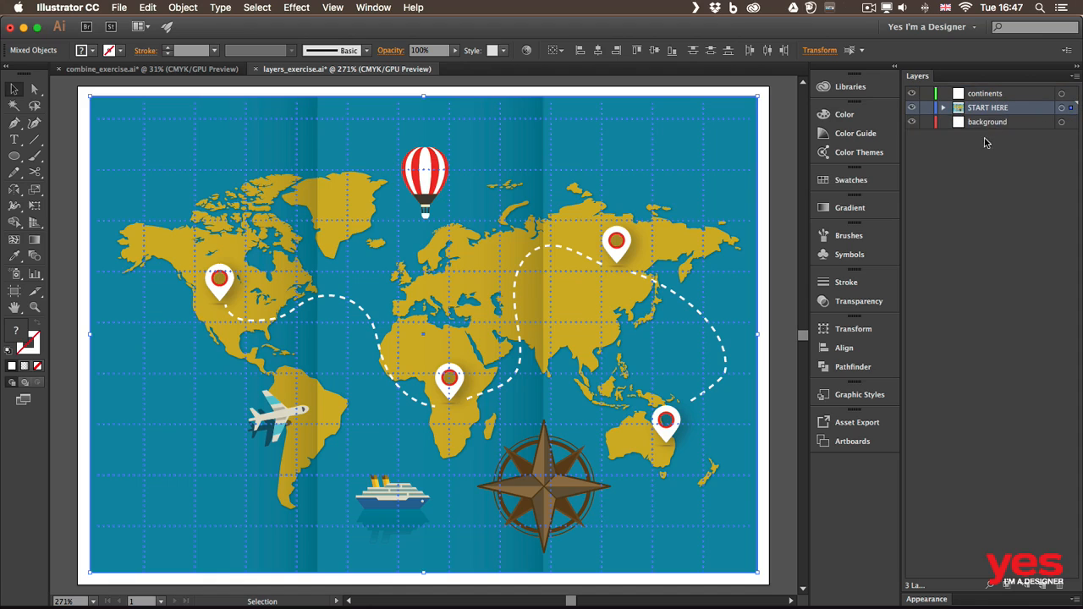
left_click_drag(993, 96, 994, 89)
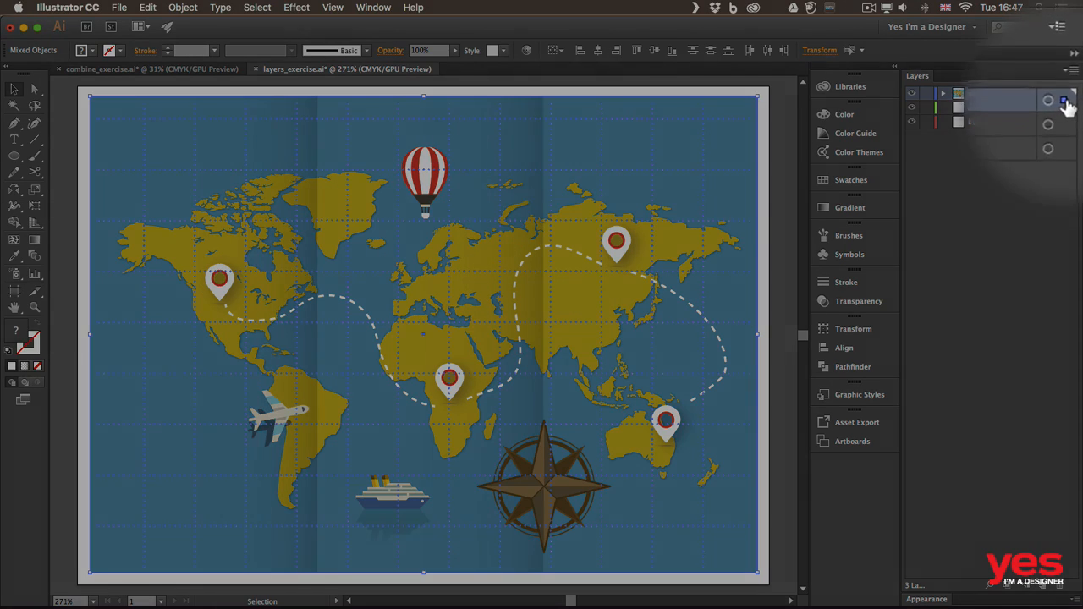
mouse_move(1070, 93)
left_mouse_down()
mouse_move(1070, 108)
mouse_move(1070, 96)
left_mouse_up()
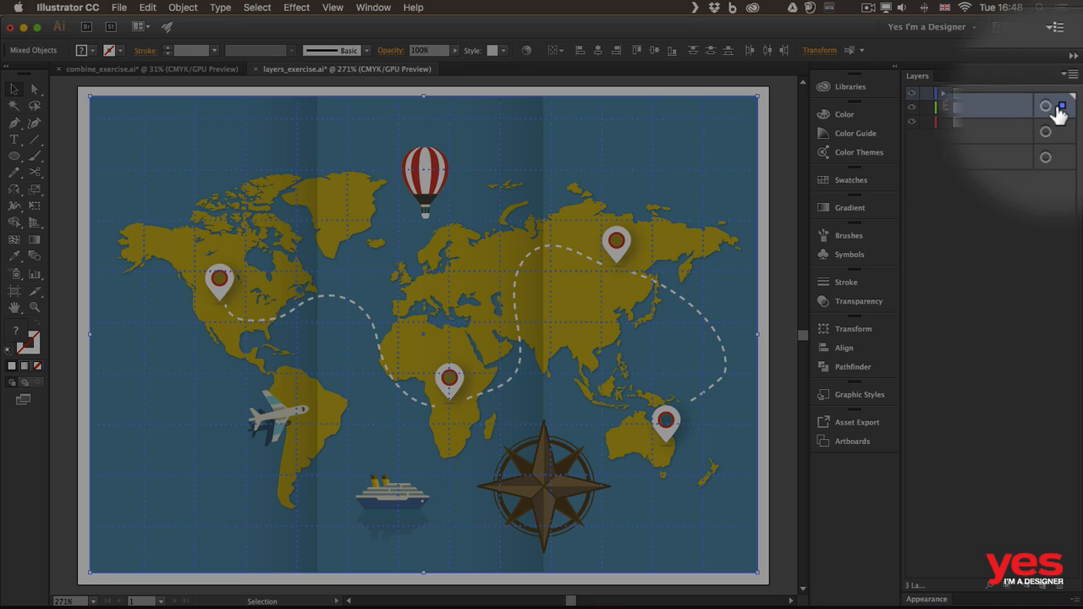
Step: Move the selected blue background and grid artwork onto the background layer, and check it by temporarily hiding START HERE
left_click_drag(1060, 107, 1062, 125)
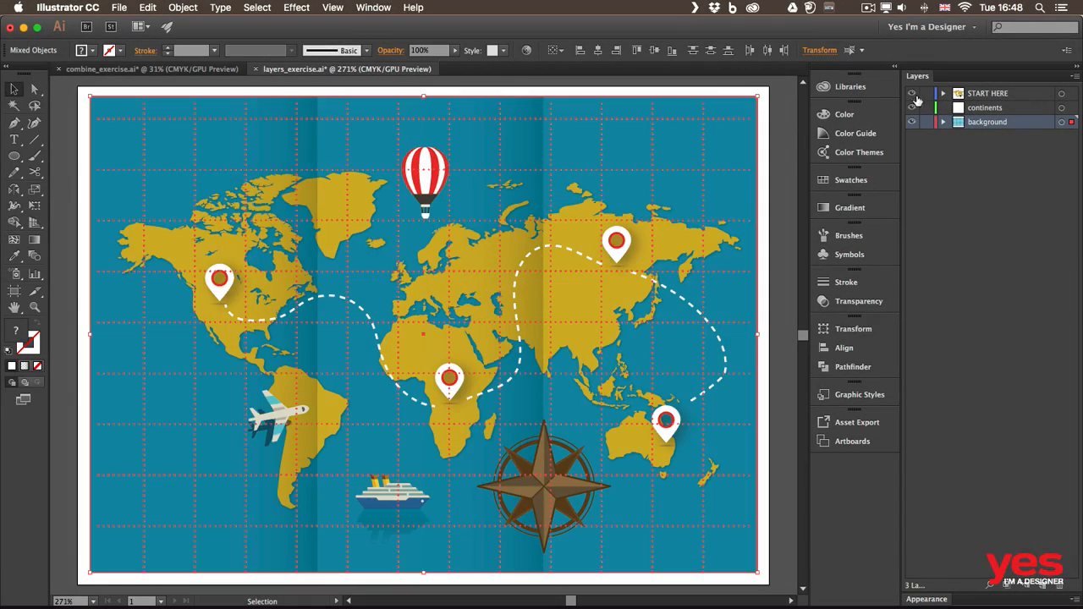
left_click(911, 94)
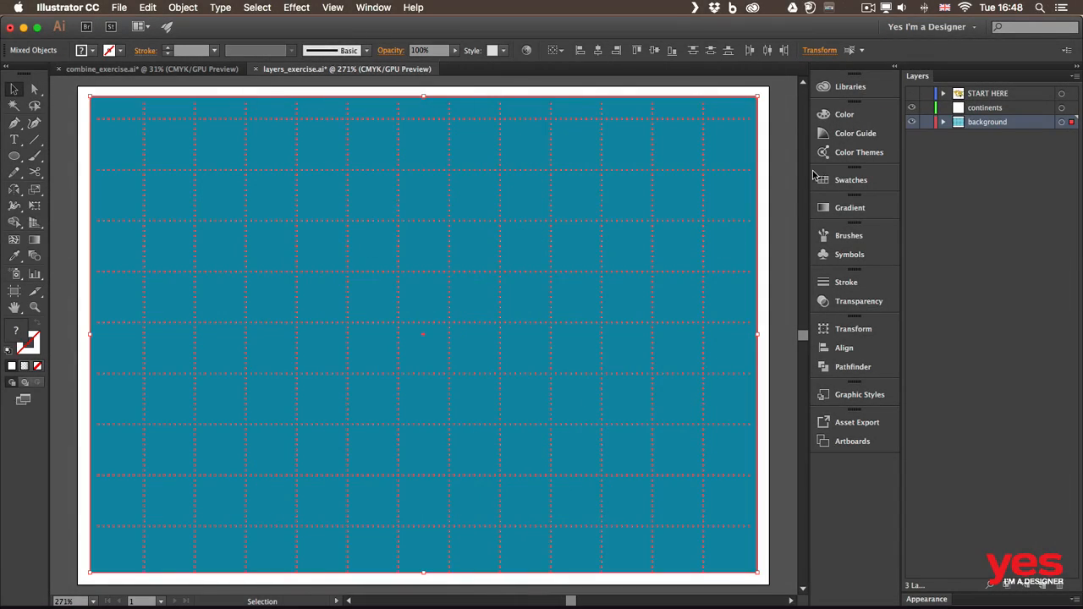
left_click(779, 186)
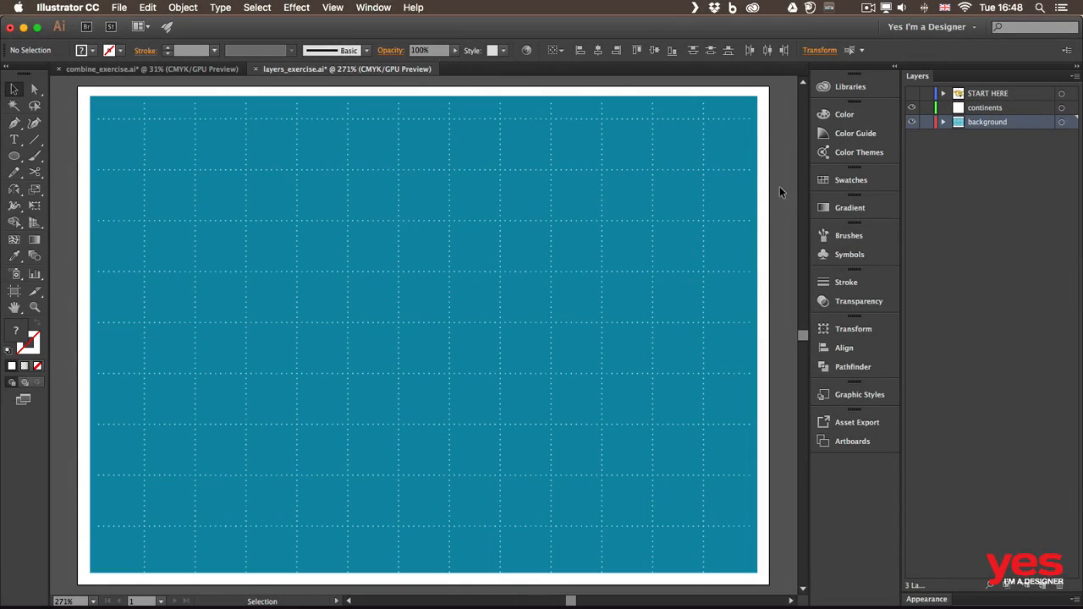
left_click(910, 98)
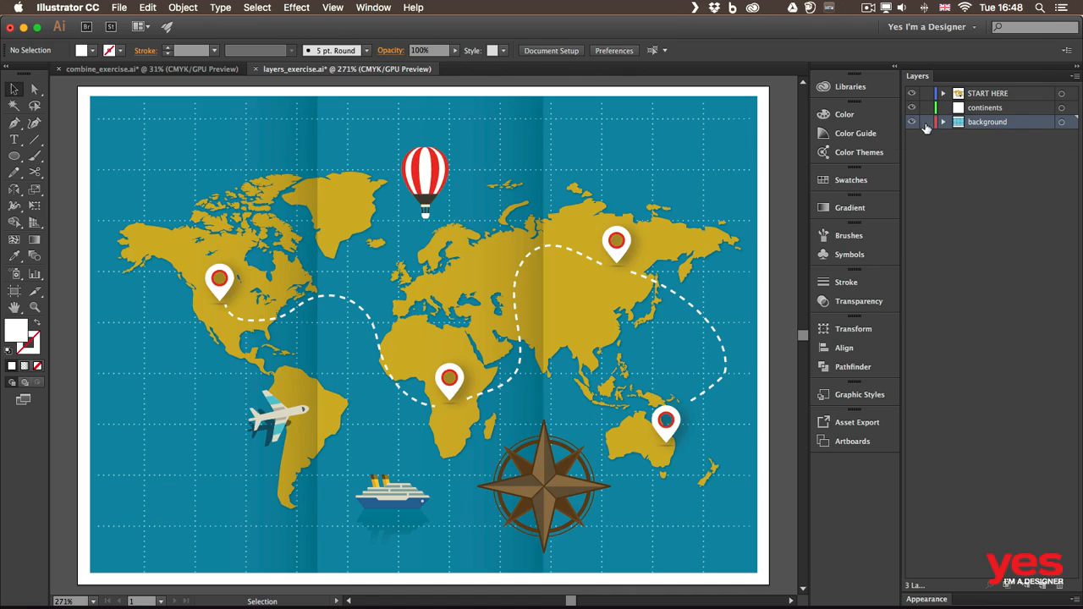
Step: Move the yellow continents shape onto the continents layer, and lock both the background and continents layers
left_click(925, 122)
left_click(689, 241)
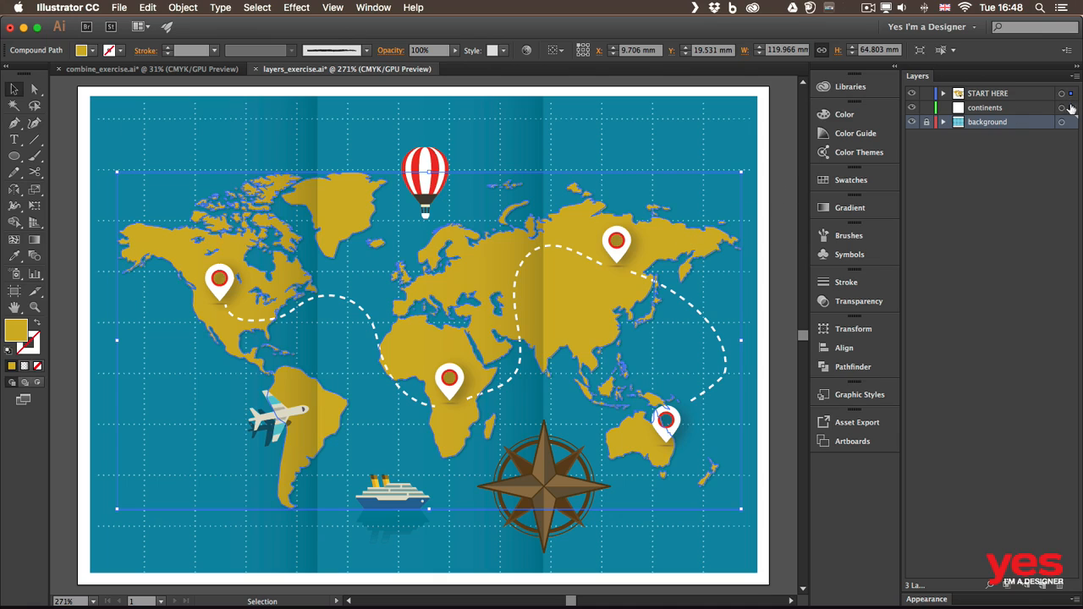
left_click_drag(1071, 109, 1071, 107)
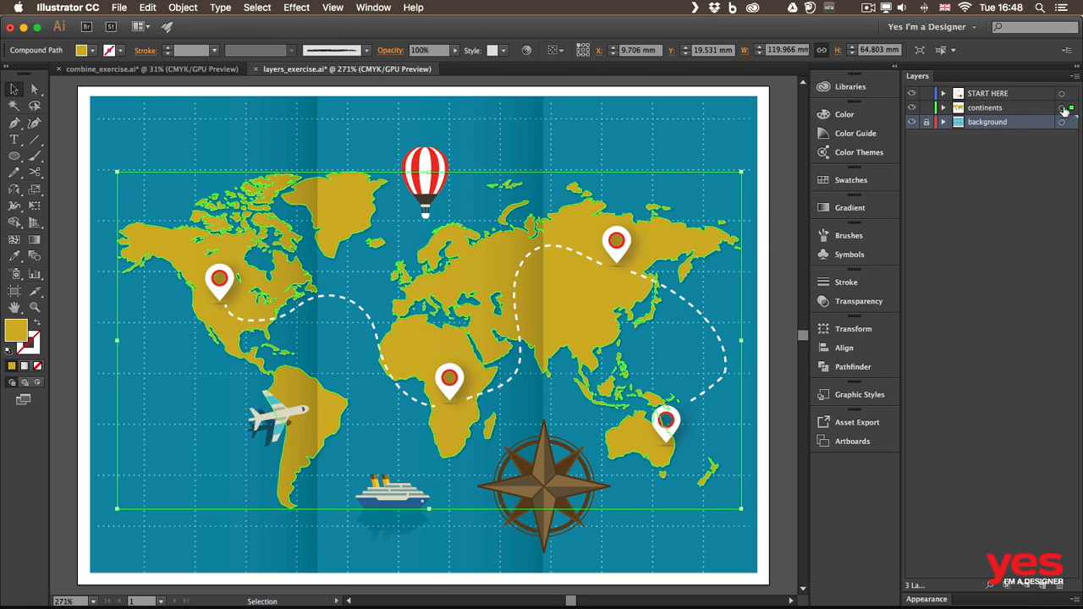
left_click(925, 107)
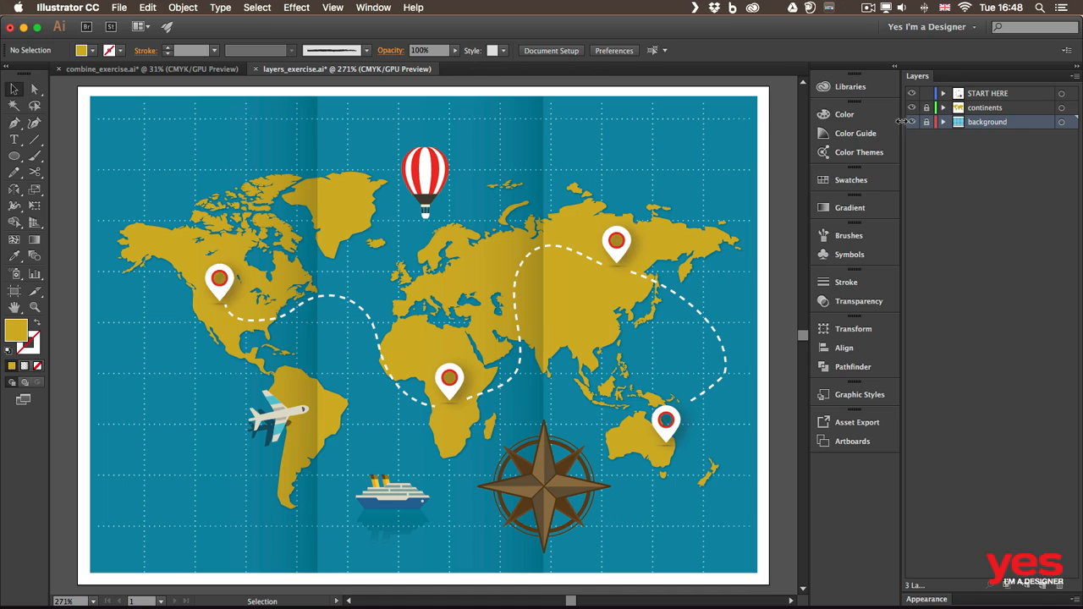
Step: Select the two fold shading shapes and create a new layer named shading directly above background
left_click(510, 140)
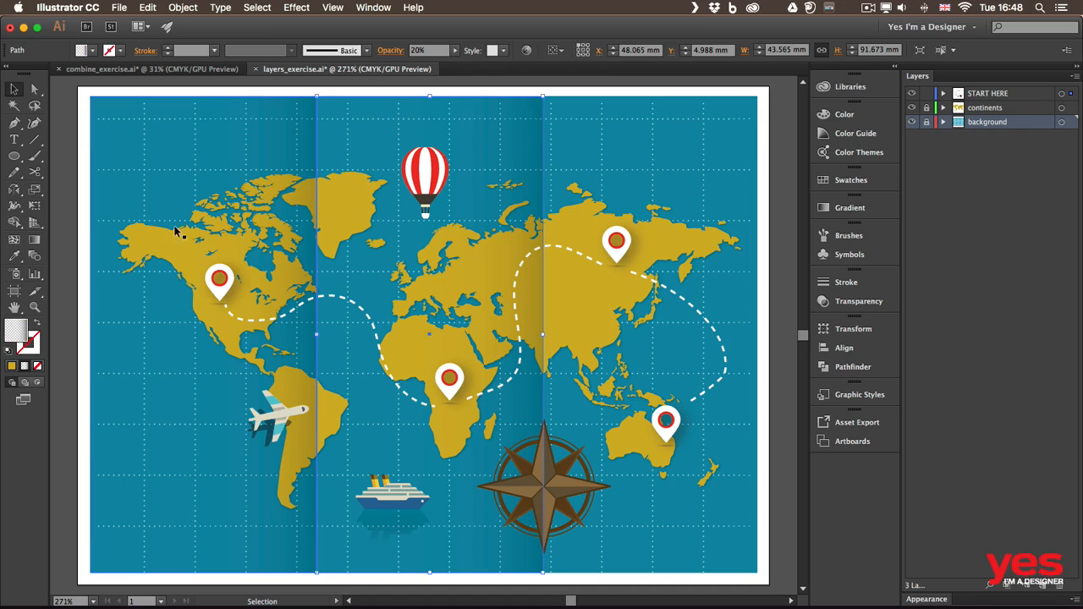
left_click(200, 169, "shift")
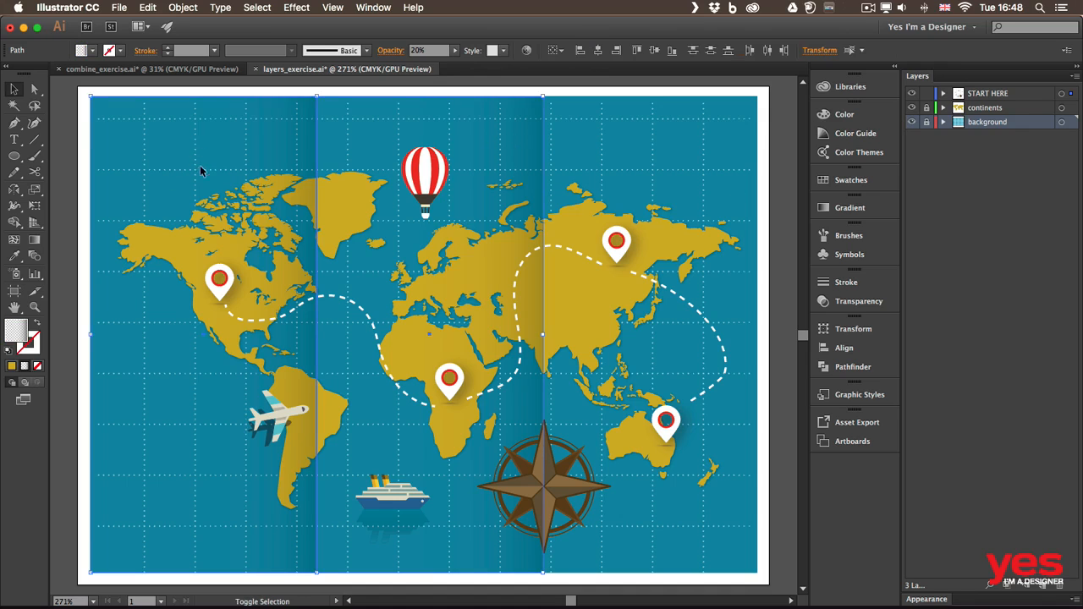
left_click(1043, 585)
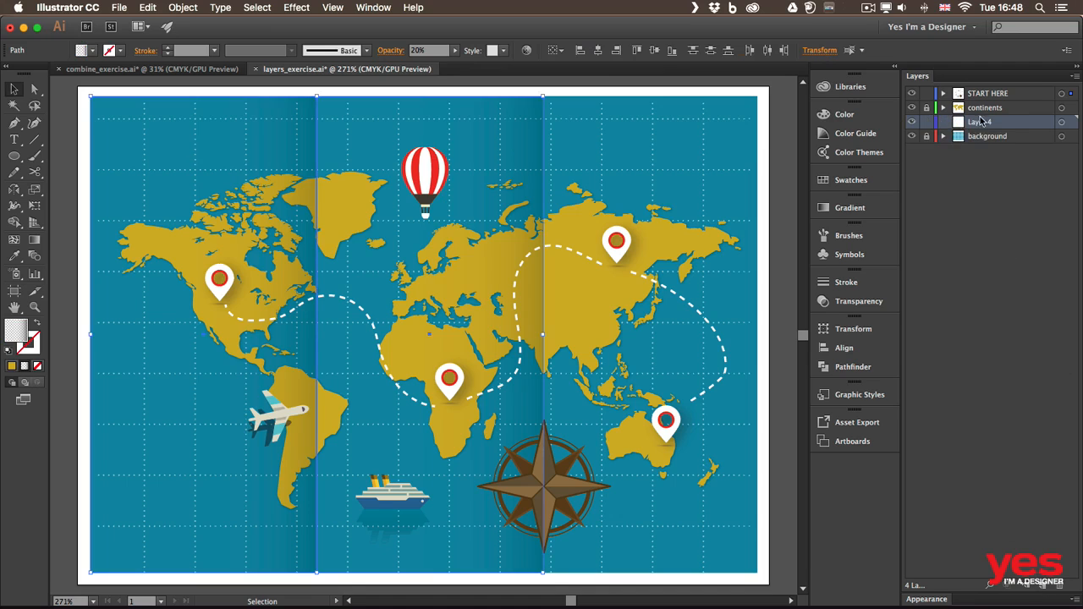
double_click(980, 124)
type("shading")
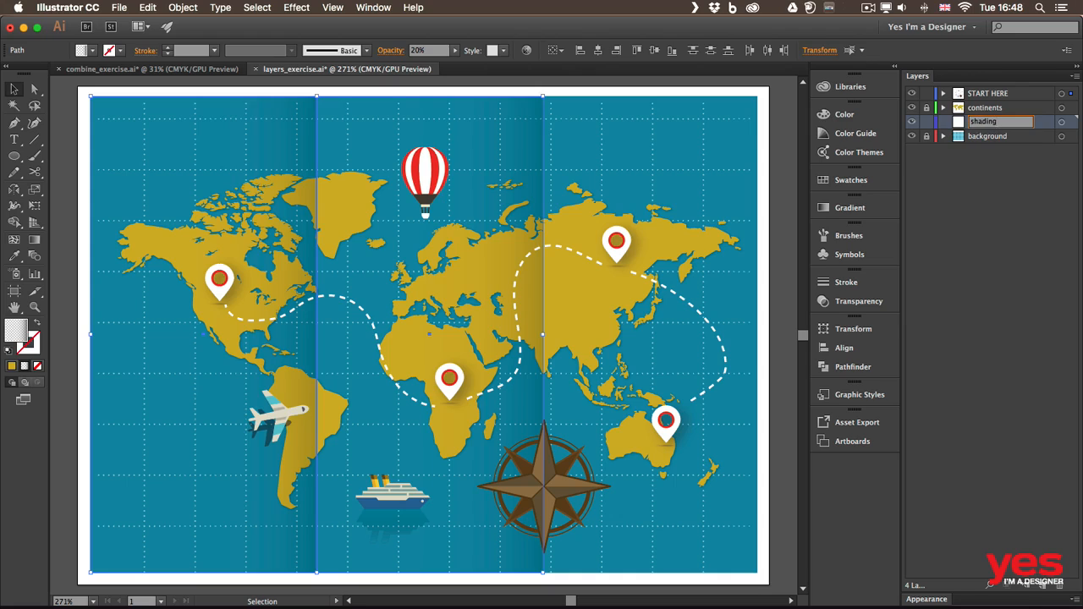
key("Return")
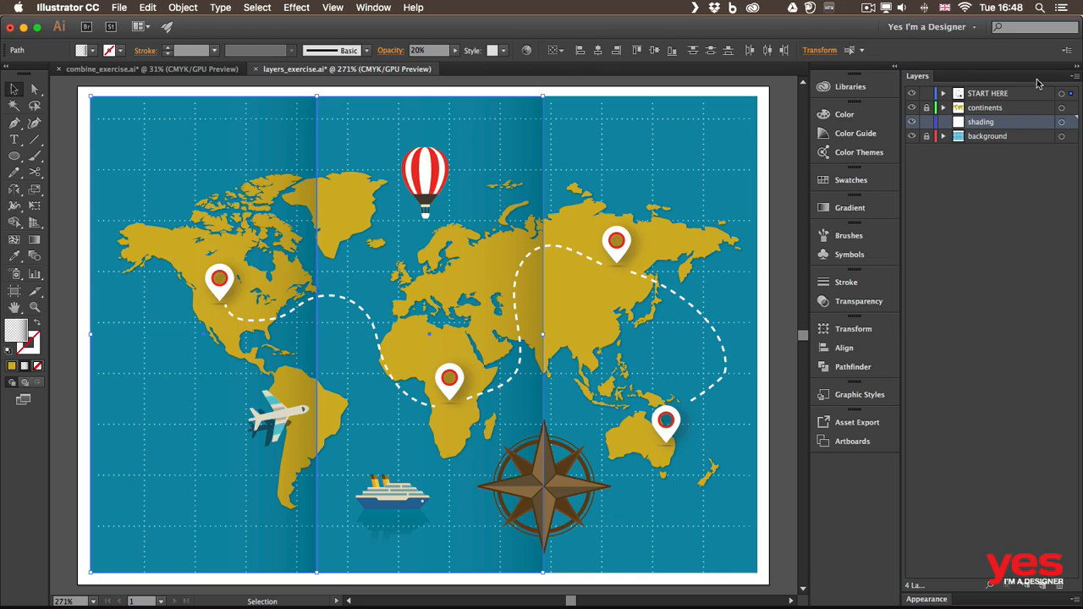
Step: Place the shading layer above START HERE with the selected shading shapes on it, and lock it
left_click_drag(983, 129, 992, 95)
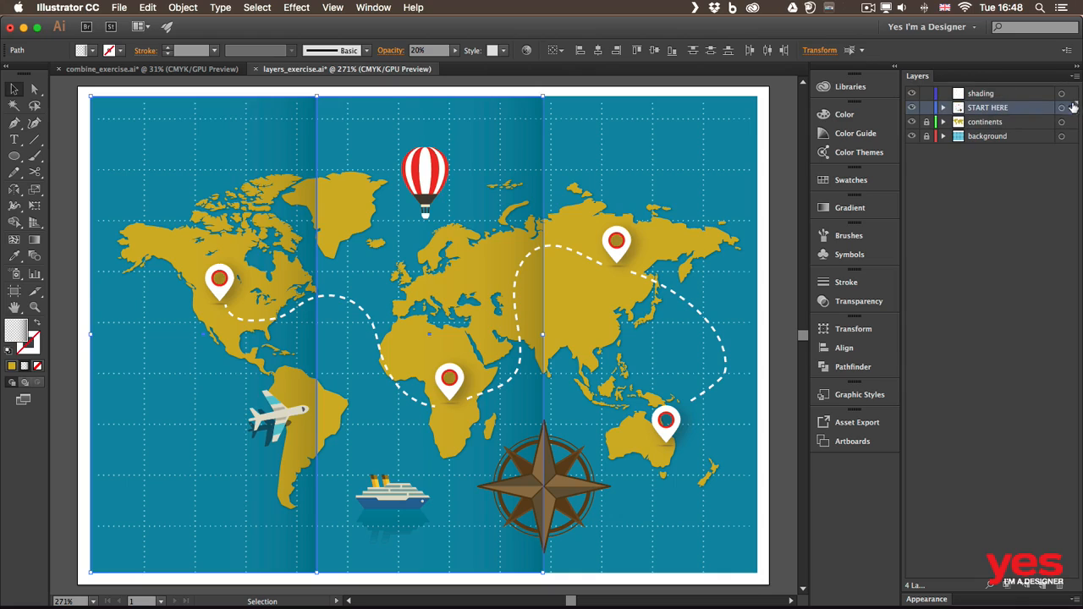
left_click_drag(1073, 107, 1071, 94)
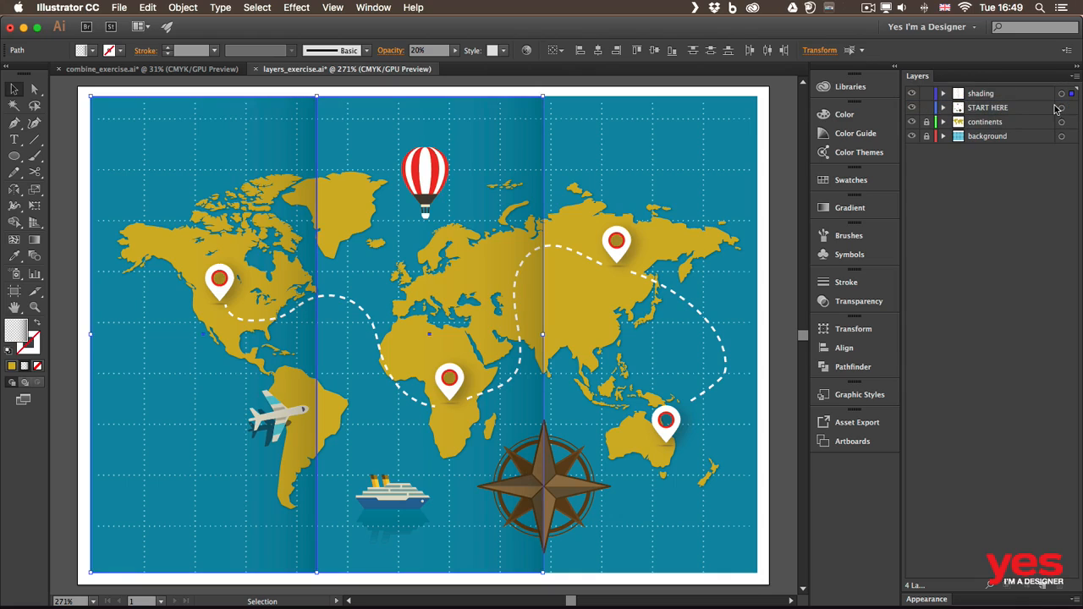
left_click(925, 94)
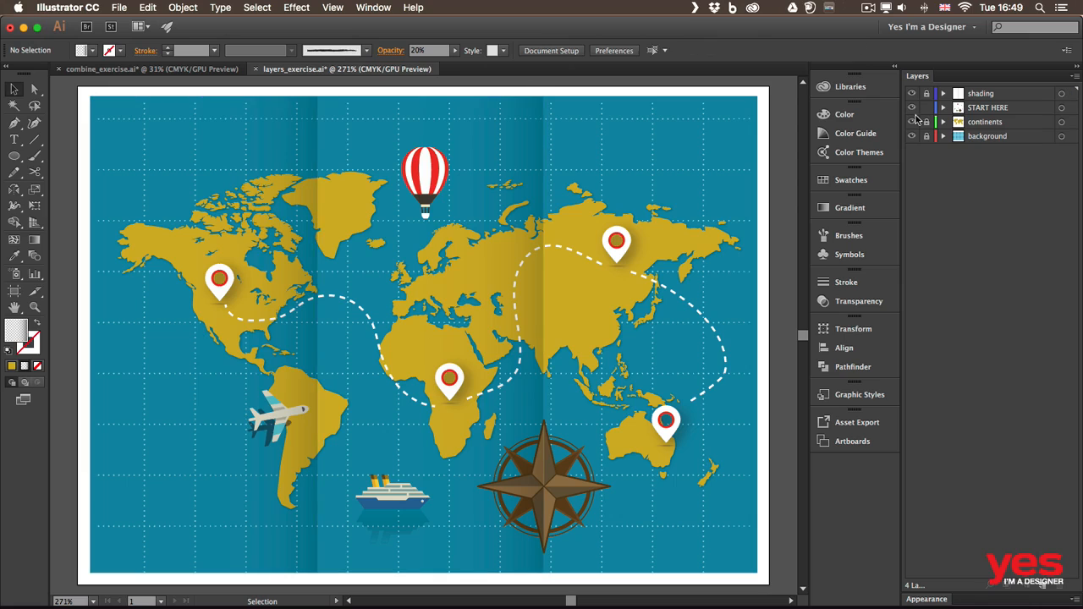
left_click(911, 95)
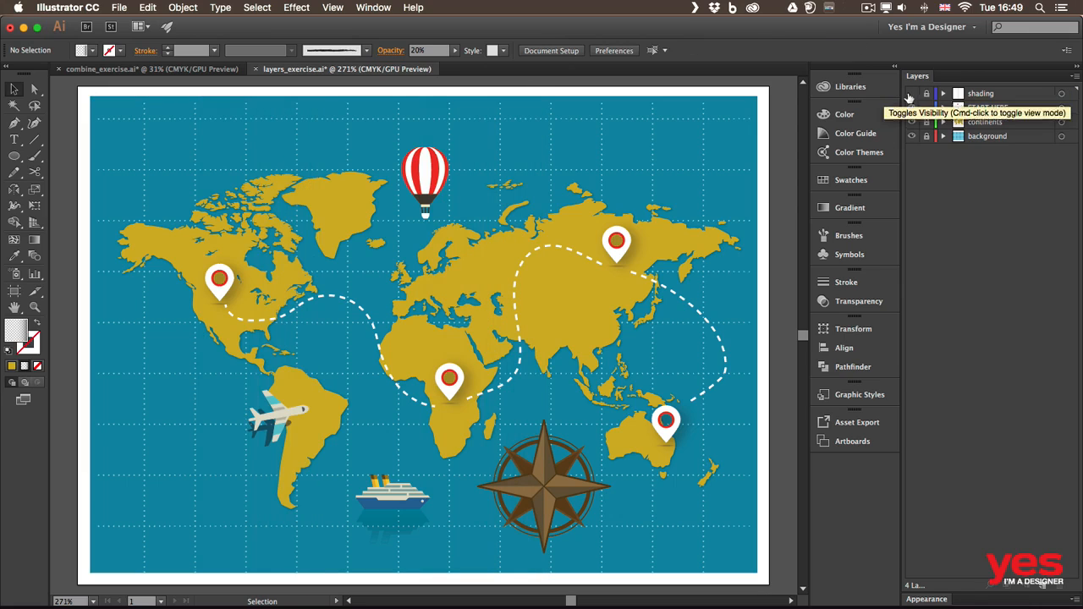
left_click(913, 94)
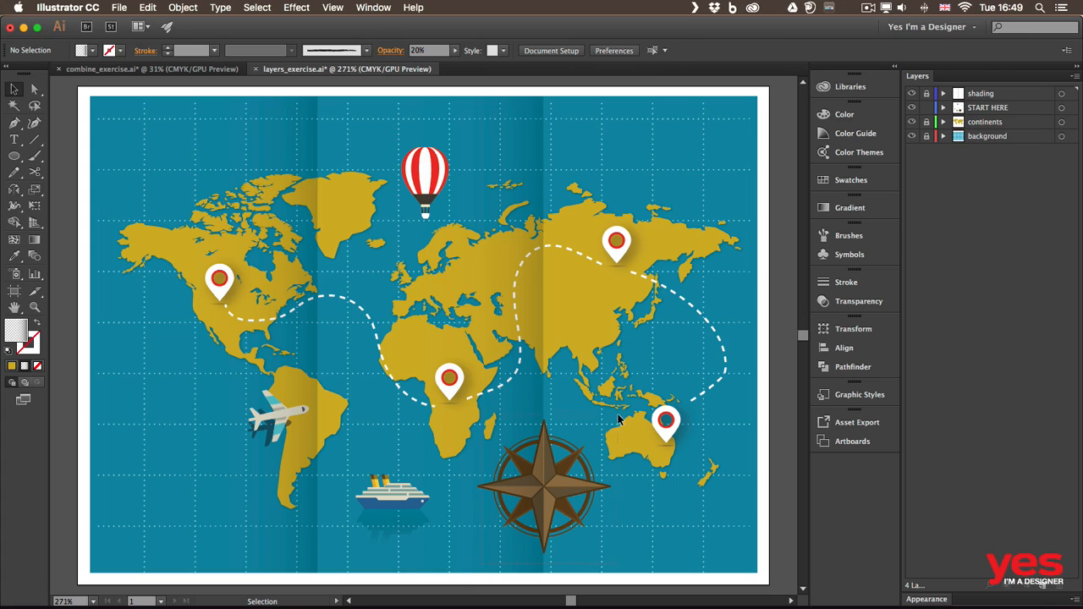
Step: Move the compass slightly upward on the map and combine its parts into one group
left_click(582, 465)
mouse_move(555, 480)
left_mouse_down()
mouse_move(507, 459)
mouse_move(591, 472)
mouse_move(551, 469)
left_mouse_up()
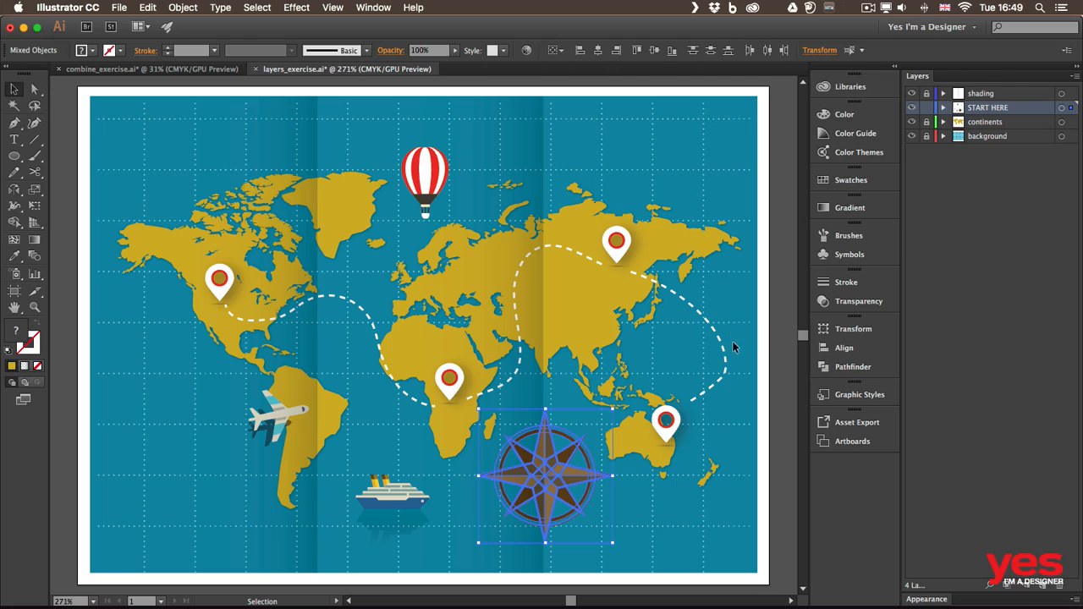
left_click(943, 107)
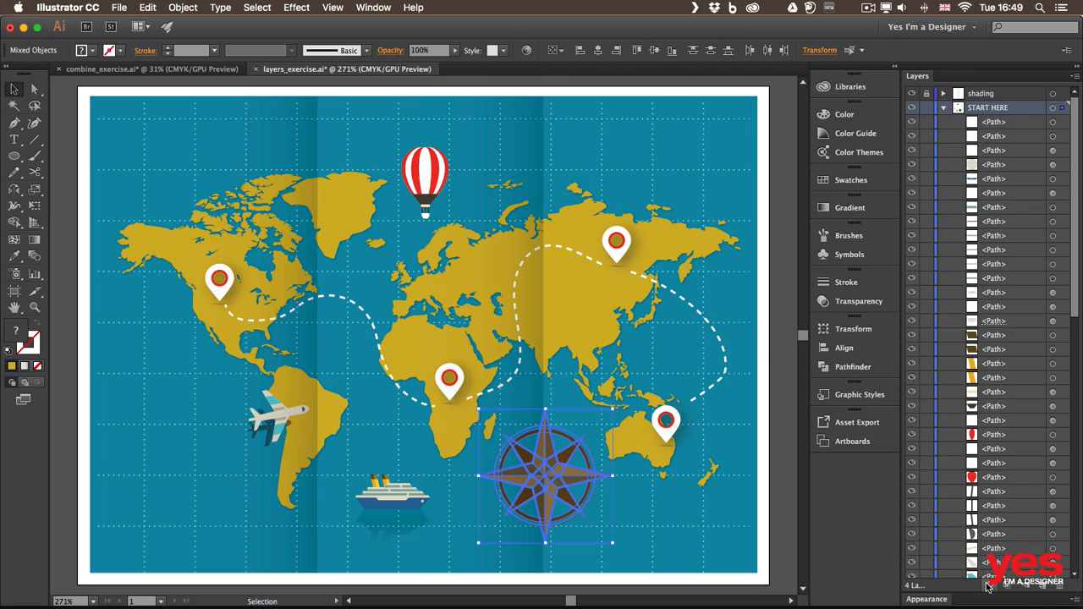
scroll(998, 583, "down", 5)
left_click_drag(1075, 330, 1072, 473)
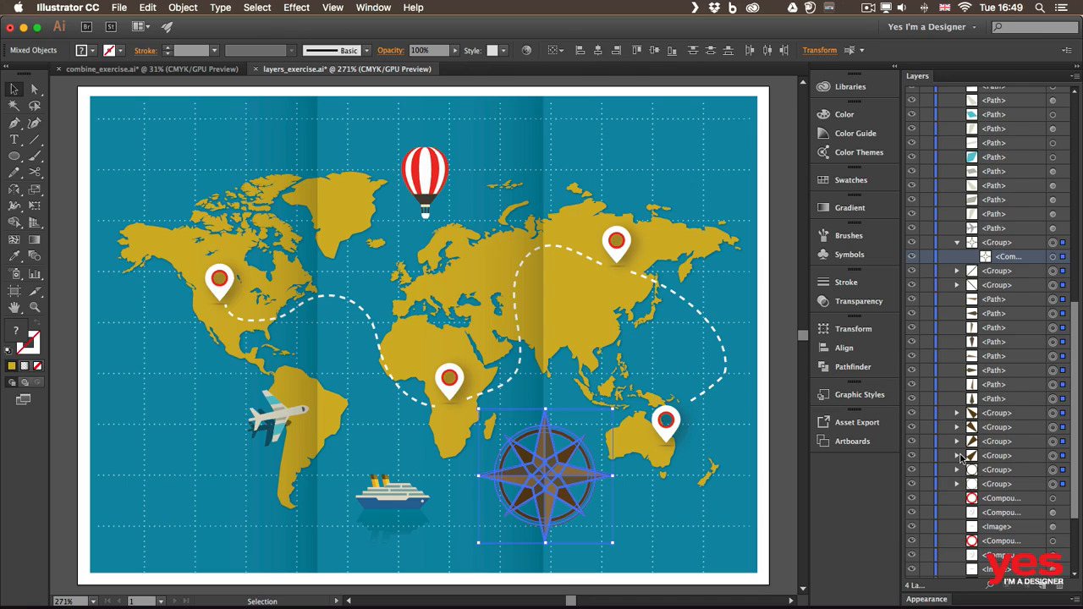
key("super+g")
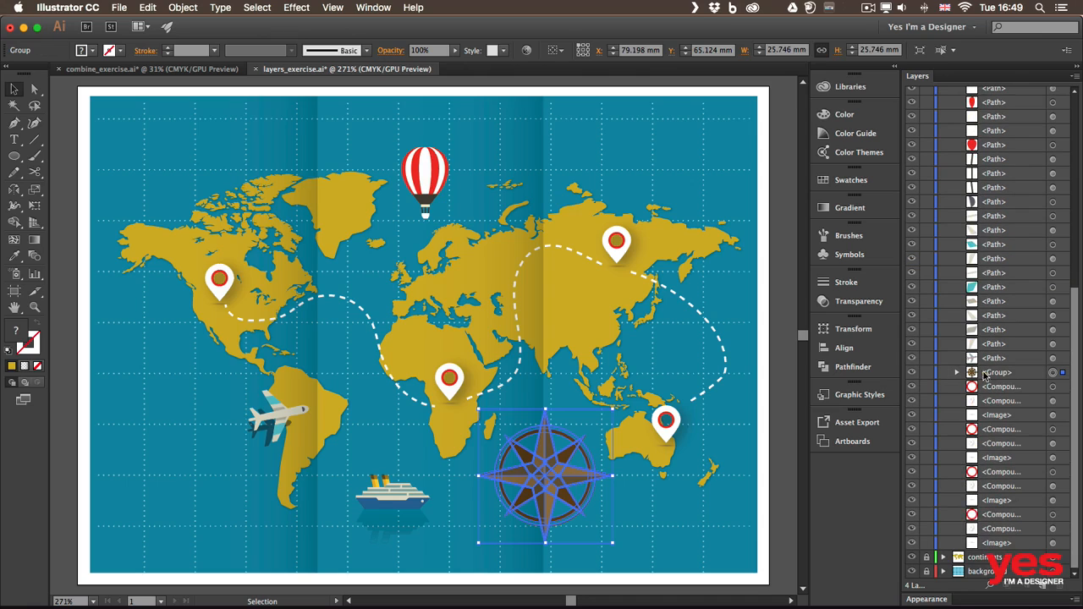
Step: Rename the compass group inside START HERE as compass
double_click(997, 373)
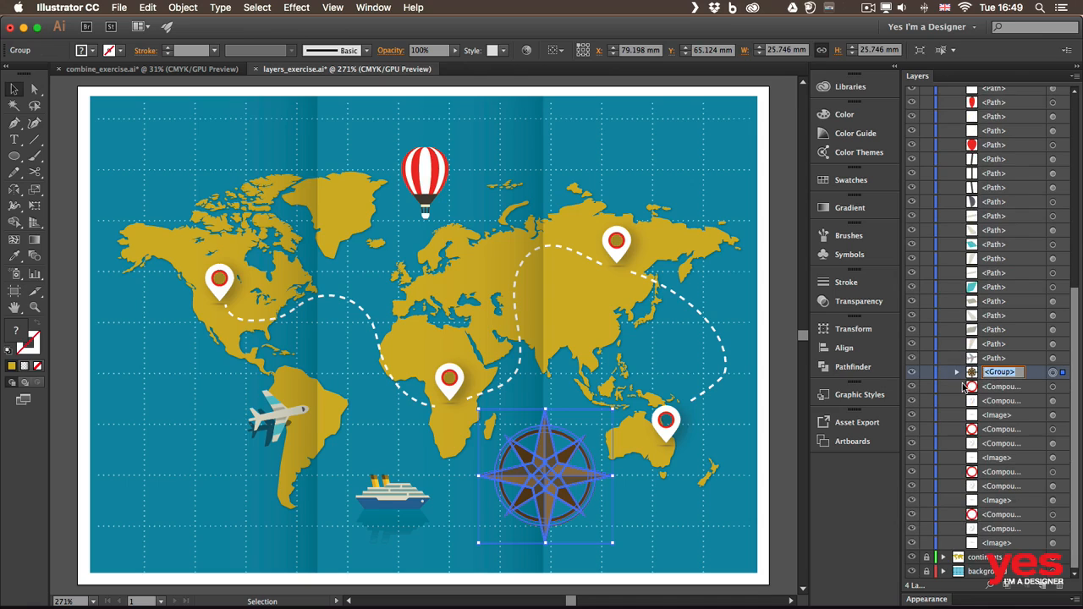
type("compass")
key("Return")
Step: Group the parts of the location pin over Australia and name the group pin
left_click_drag(646, 395, 687, 454)
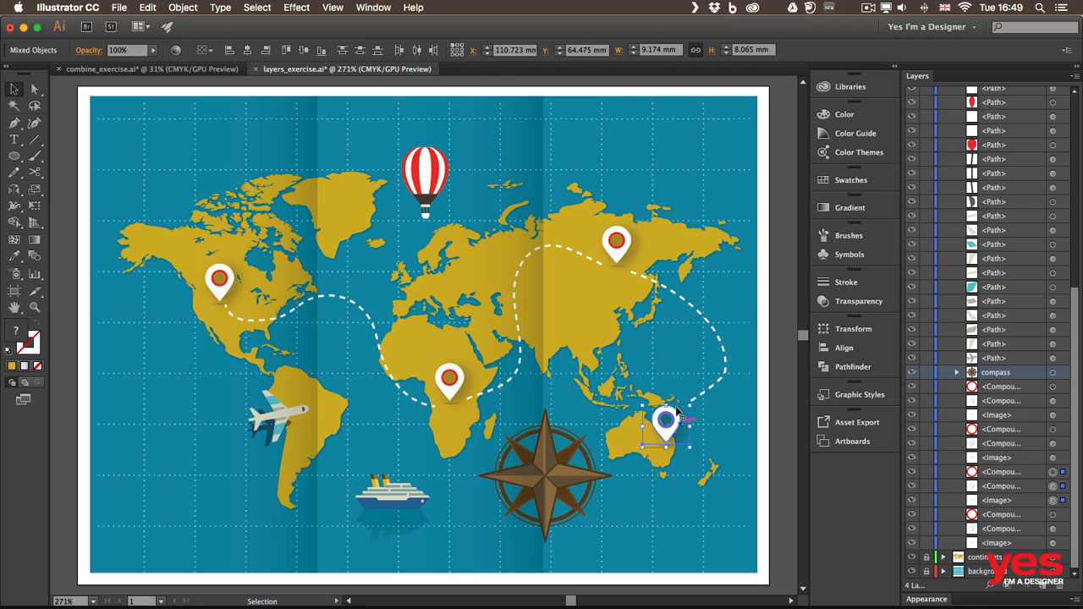
key("super+g")
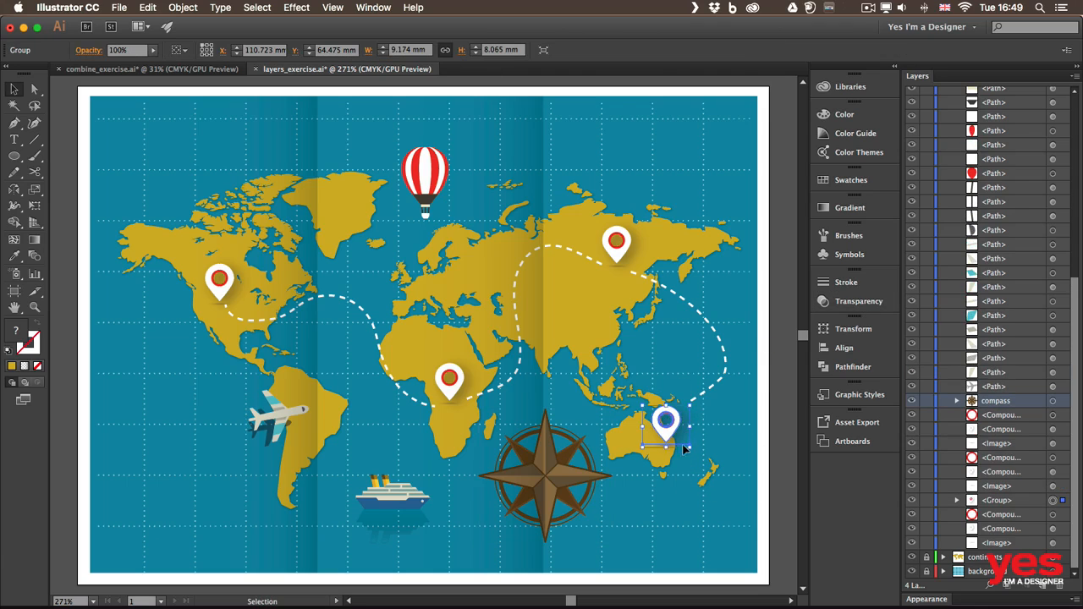
double_click(995, 500)
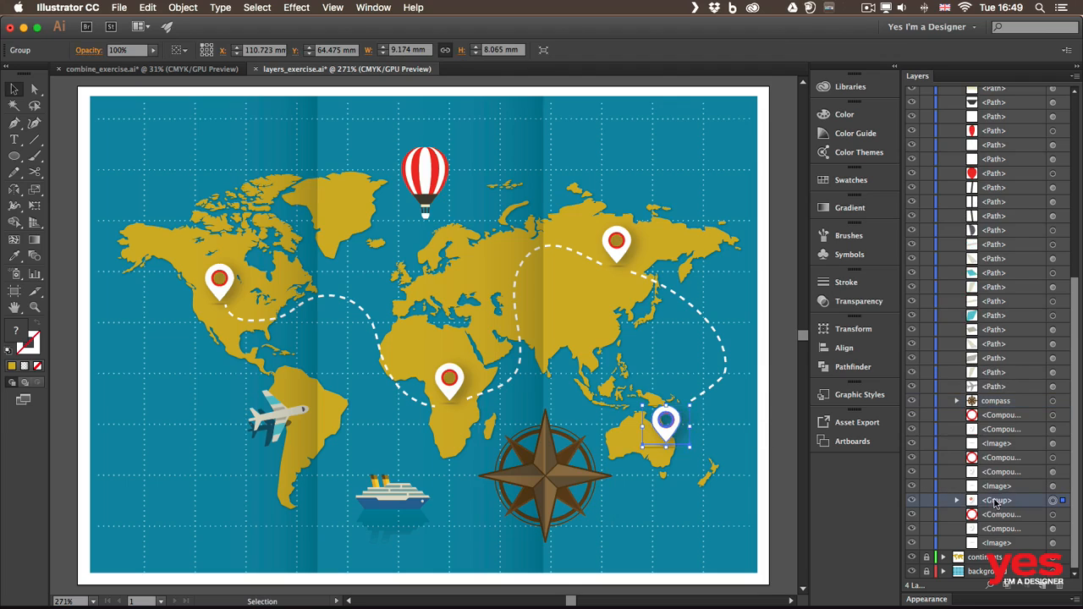
type("pin")
key("Return")
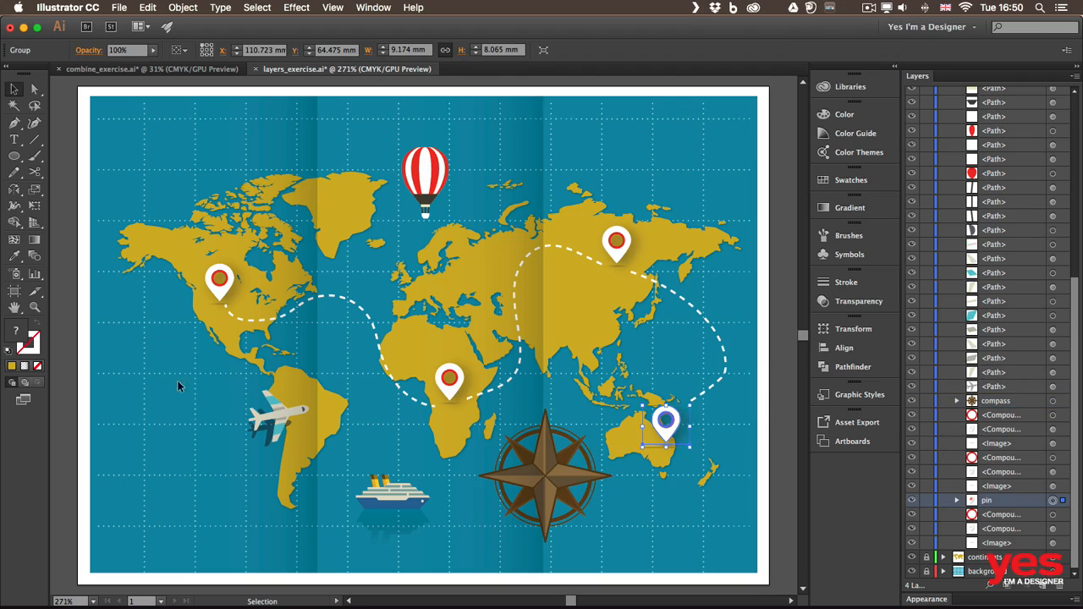
Step: Group all parts of the airplane over South America and name the group plane
left_click(292, 431)
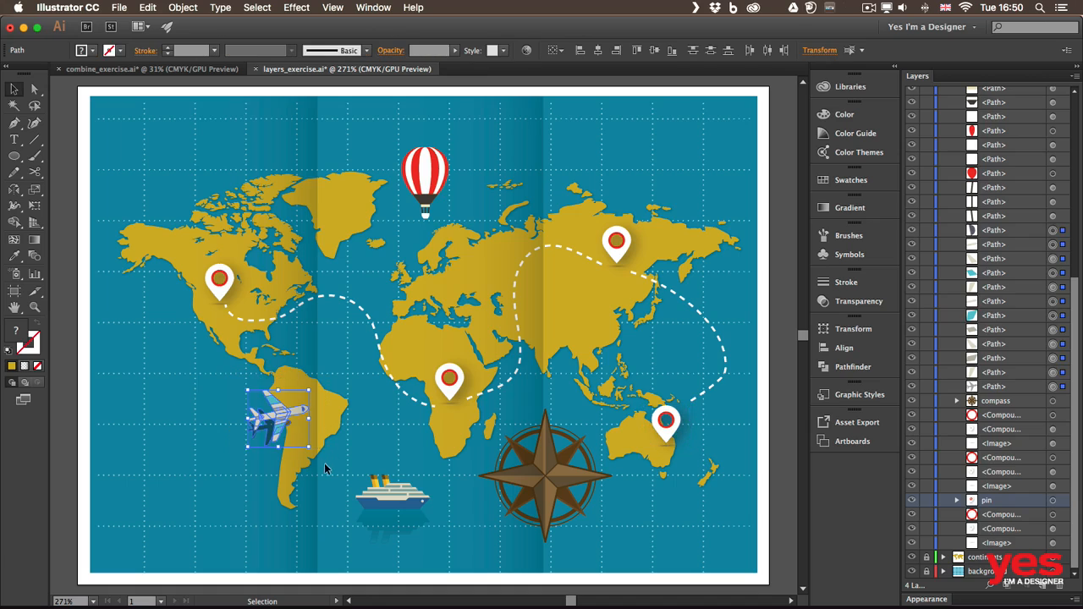
key("a")
key("ctrl+g")
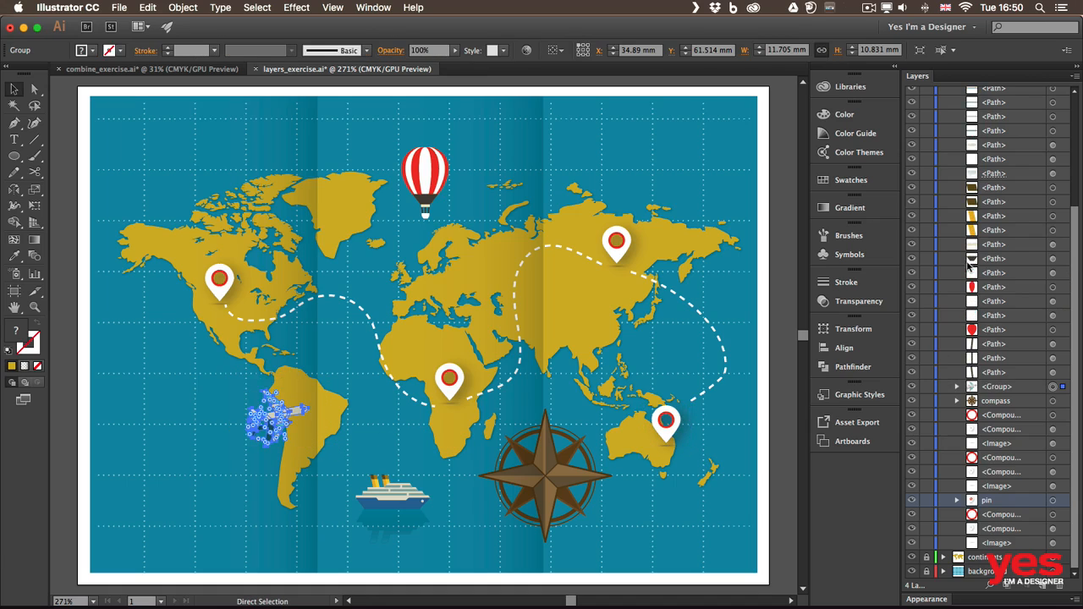
double_click(990, 387)
type("plane")
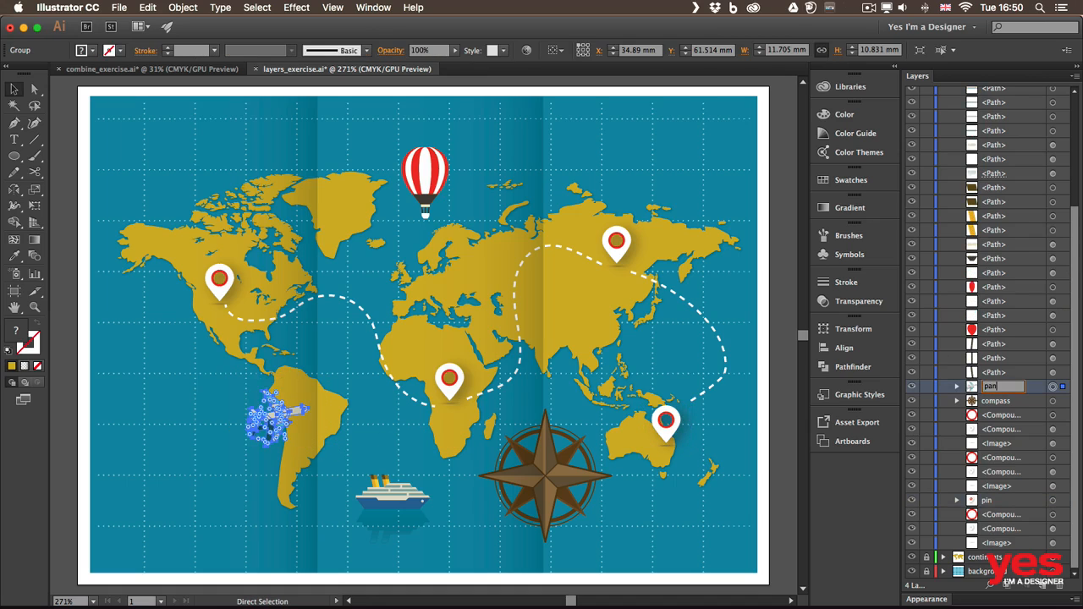
key("Return")
Step: Group the parts of the cruise ship with its reflection, and group the hot-air balloon's parts separately
key("v")
left_click_drag(456, 554, 441, 513)
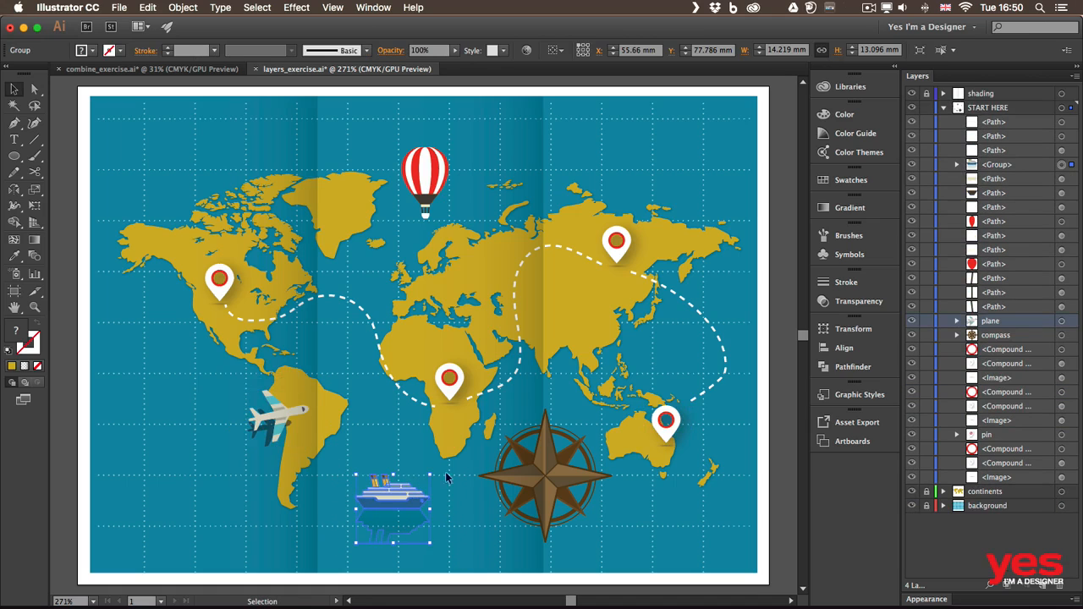
left_click_drag(397, 132, 431, 201)
left_click_drag(468, 238, 468, 238)
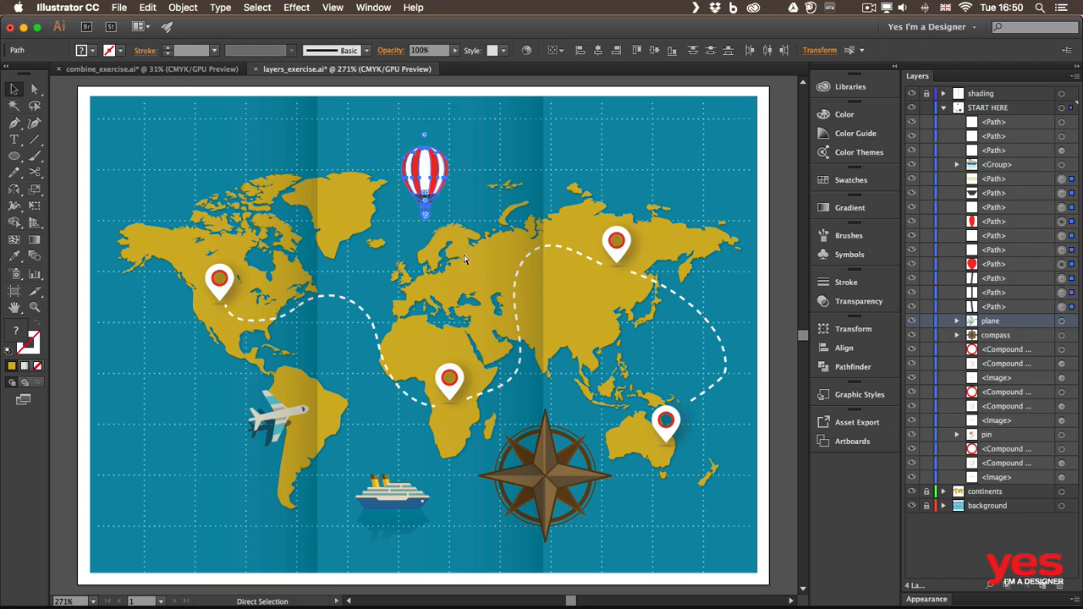
key("cmd+g")
Step: Group the parts of each remaining location pin, over northern Asia, Africa and North America, into its own group
left_click_drag(604, 208, 623, 279)
key("cmd+g")
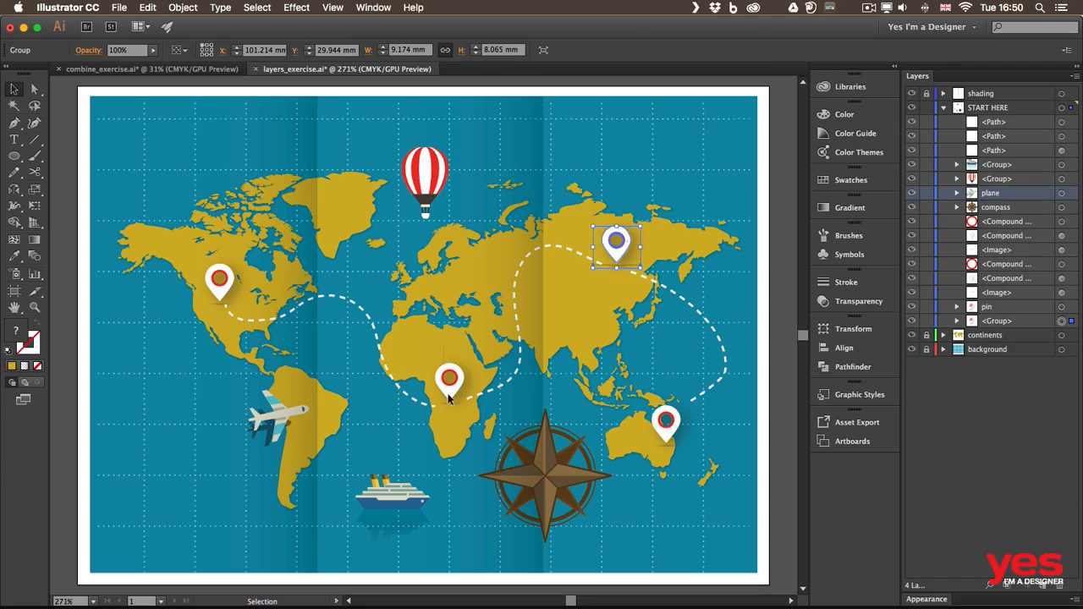
left_click_drag(459, 432, 459, 432)
key("super+g")
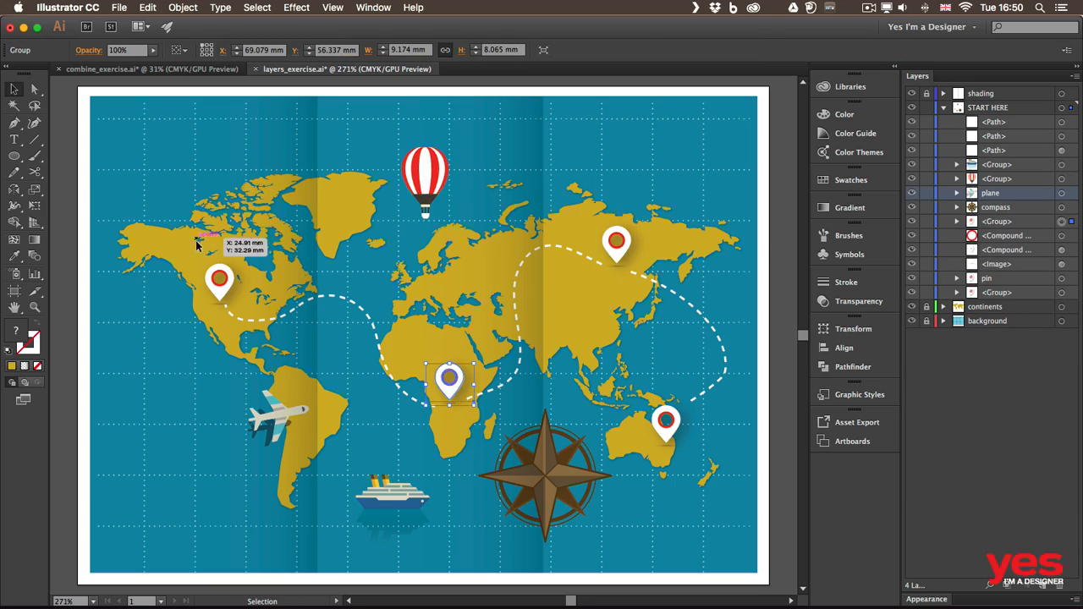
left_click_drag(198, 240, 227, 325)
key("super+g")
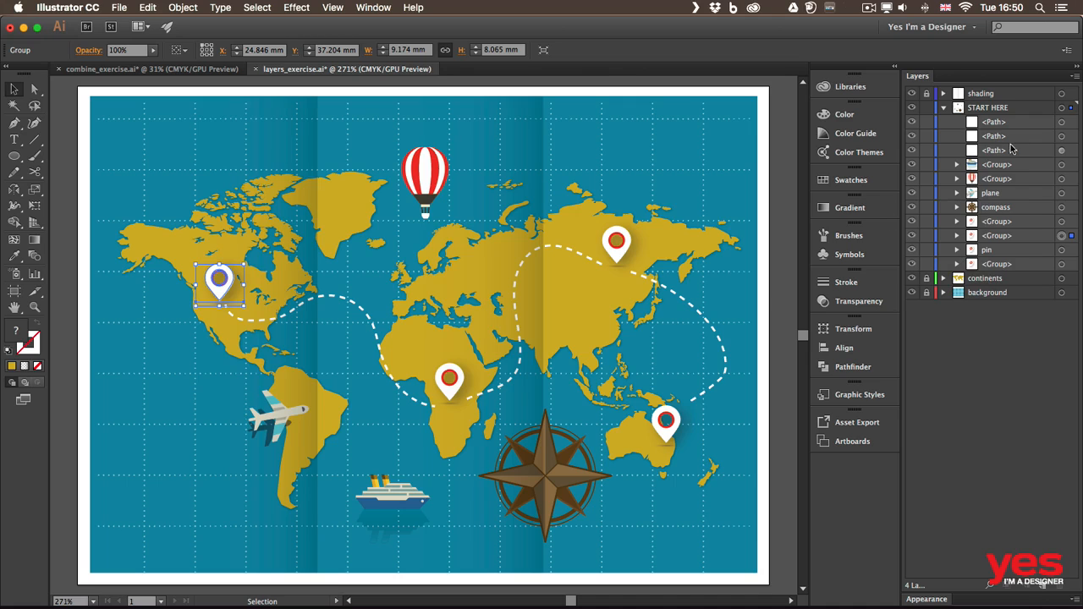
Step: Create a new layer named routes above START HERE and move the three dashed route lines onto it
left_click(700, 303)
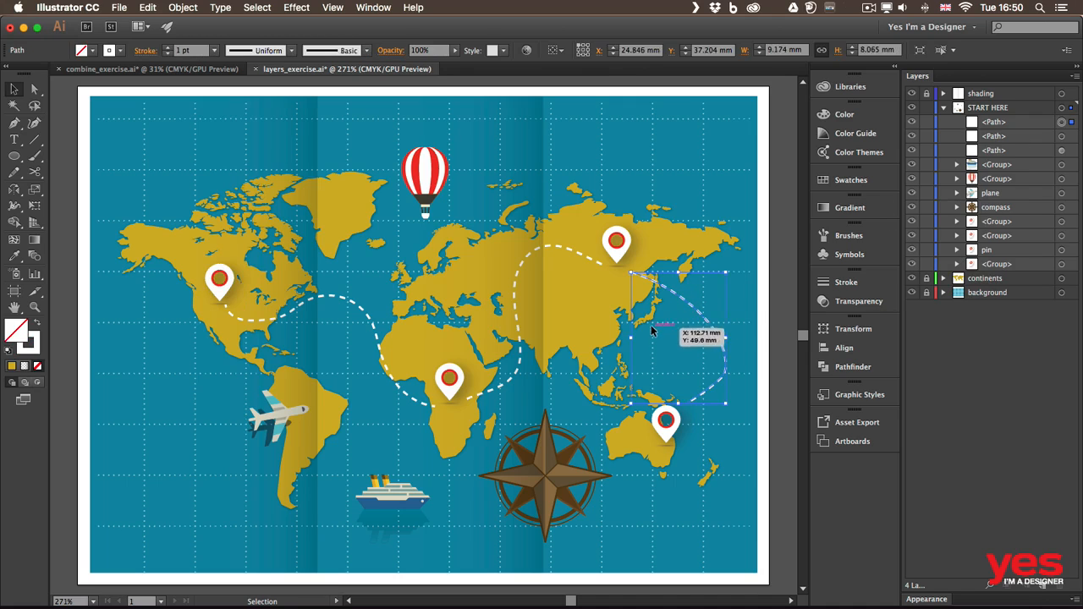
left_click(553, 251, "shift")
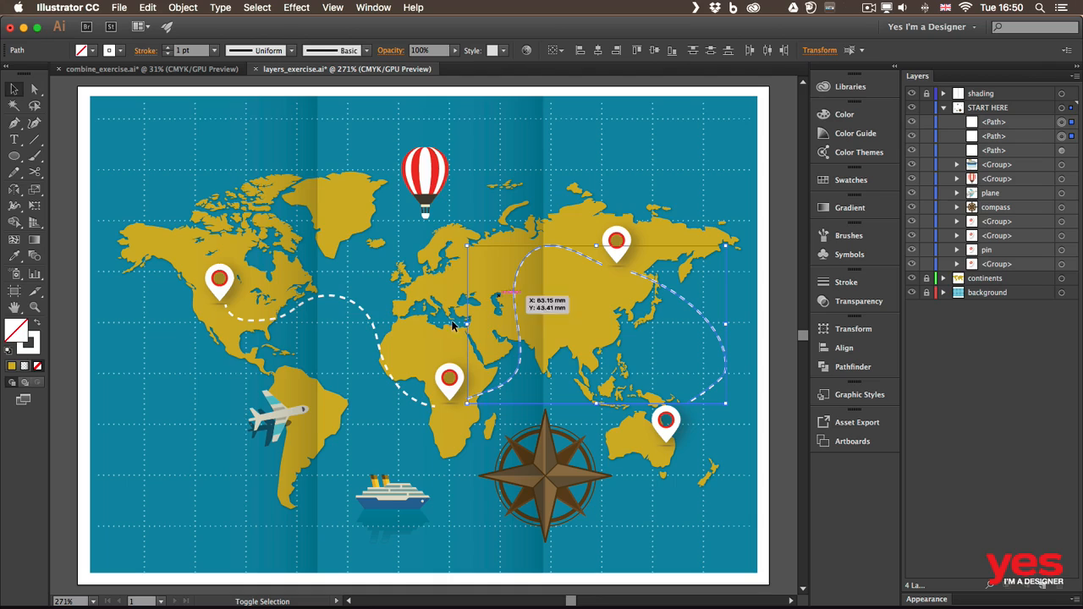
left_click(362, 315, "shift")
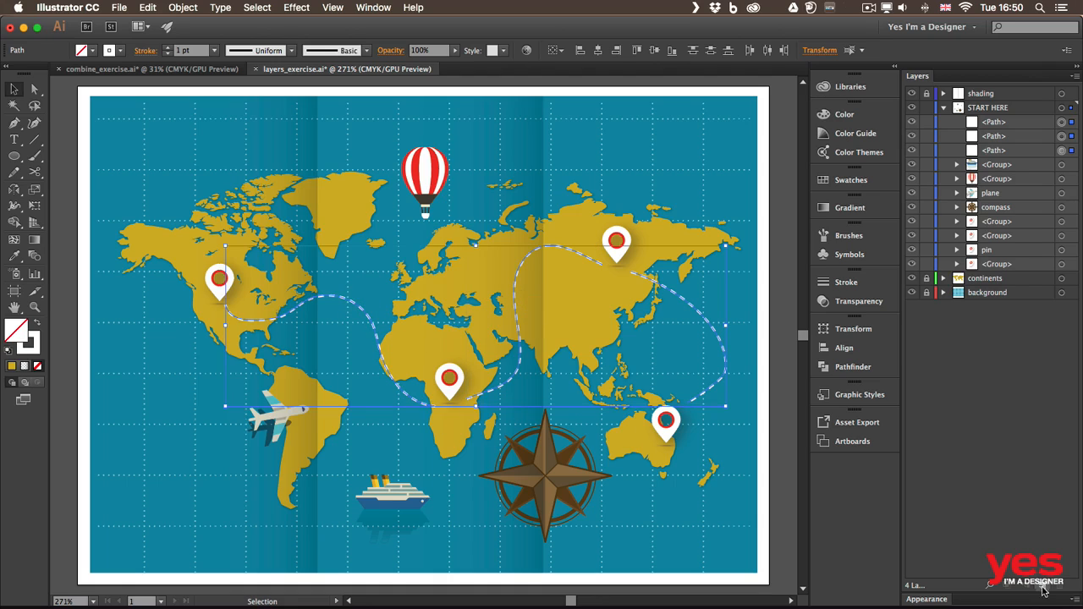
left_click(1042, 586)
double_click(984, 108)
type("routes")
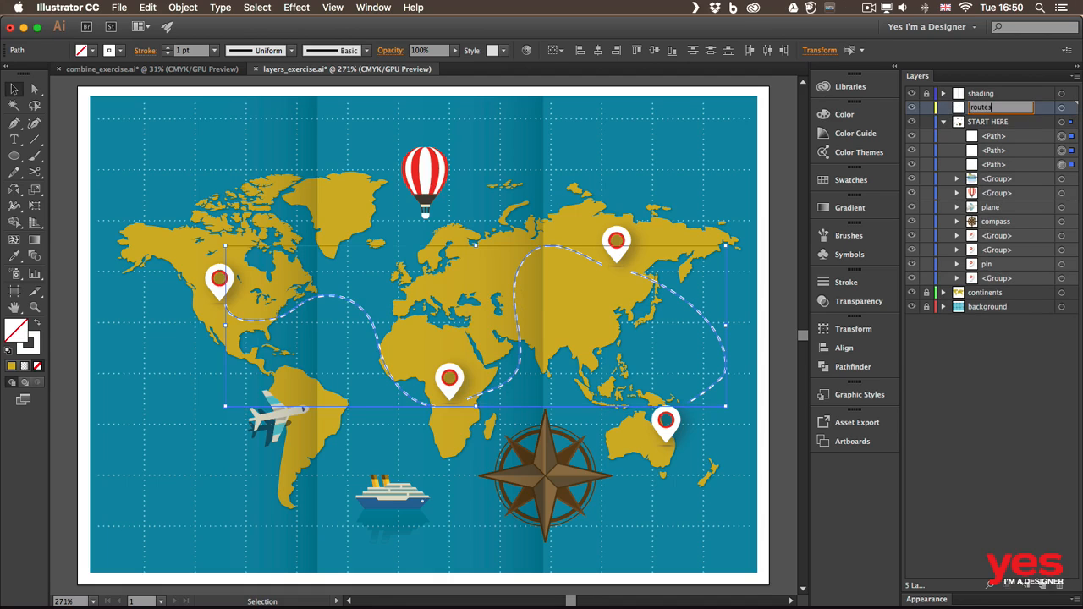
key("Return")
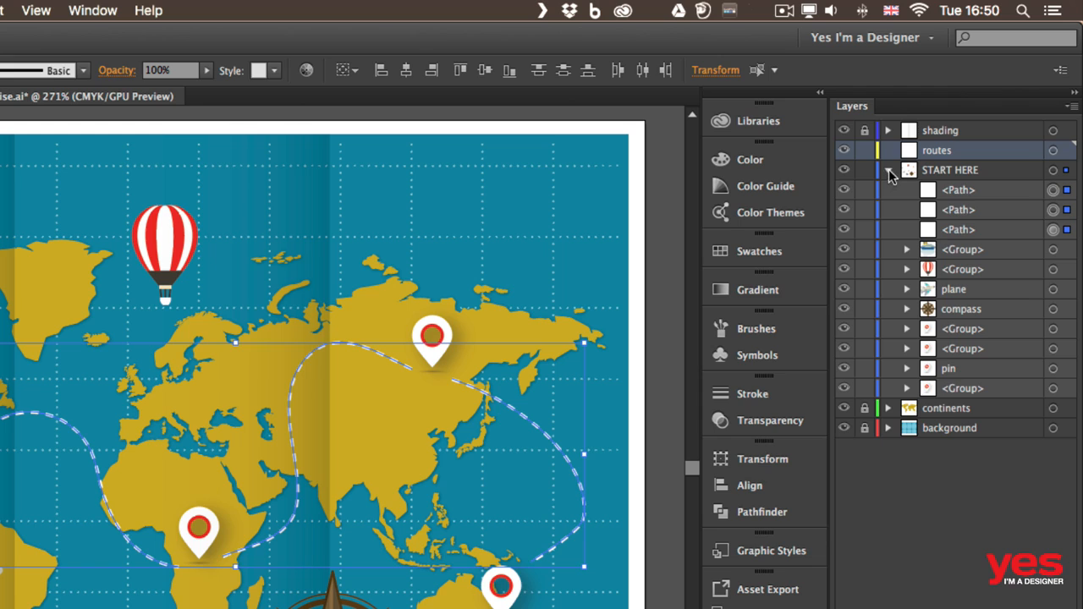
left_click(888, 172)
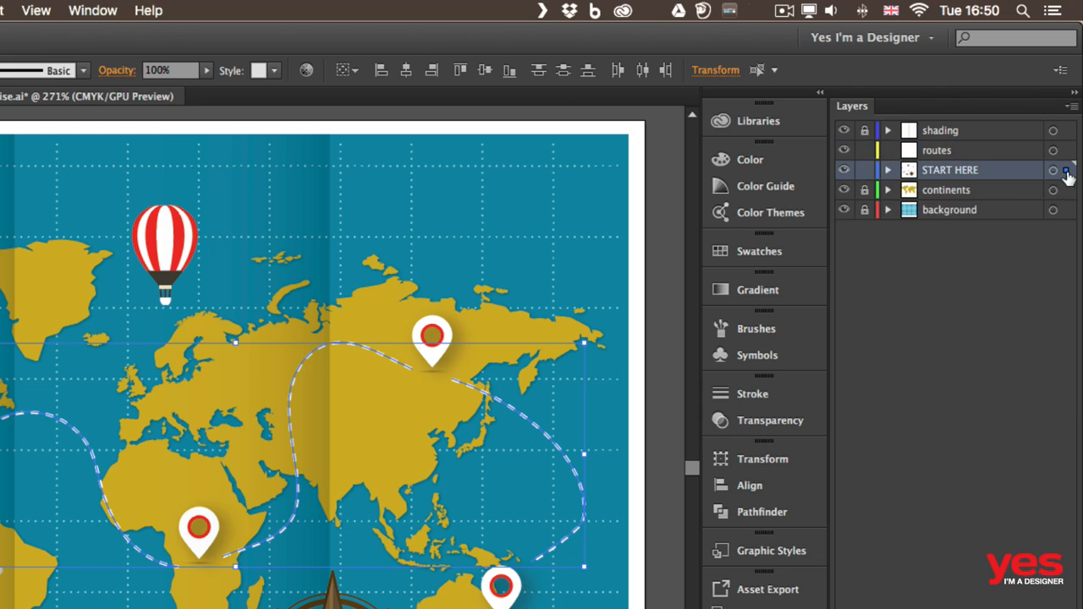
left_click_drag(1067, 172, 1066, 149)
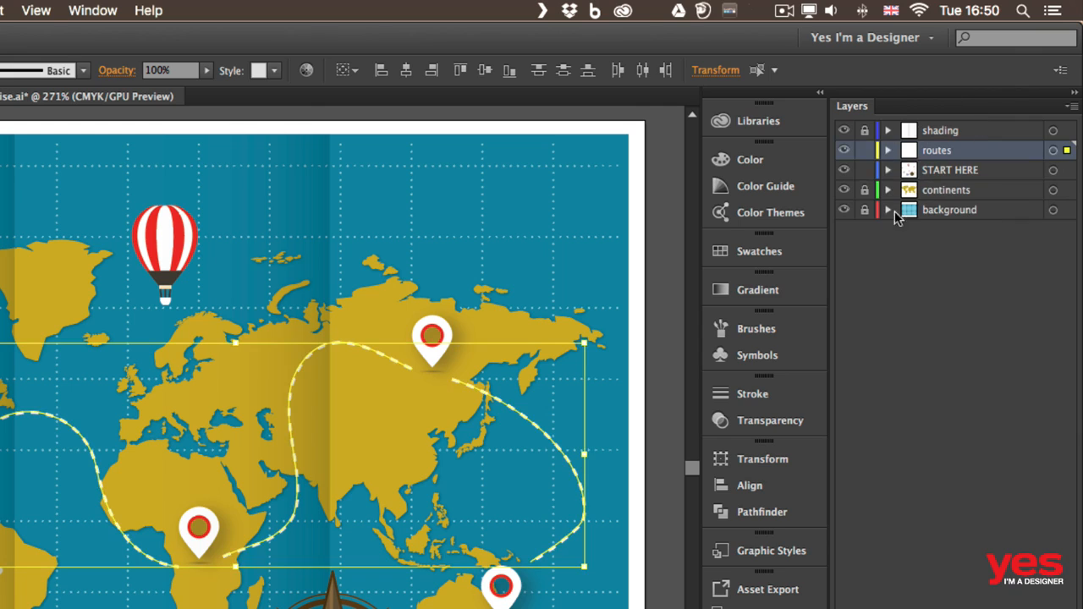
Step: Rename the START HERE layer as elements, and lock the routes and elements layers
double_click(949, 171)
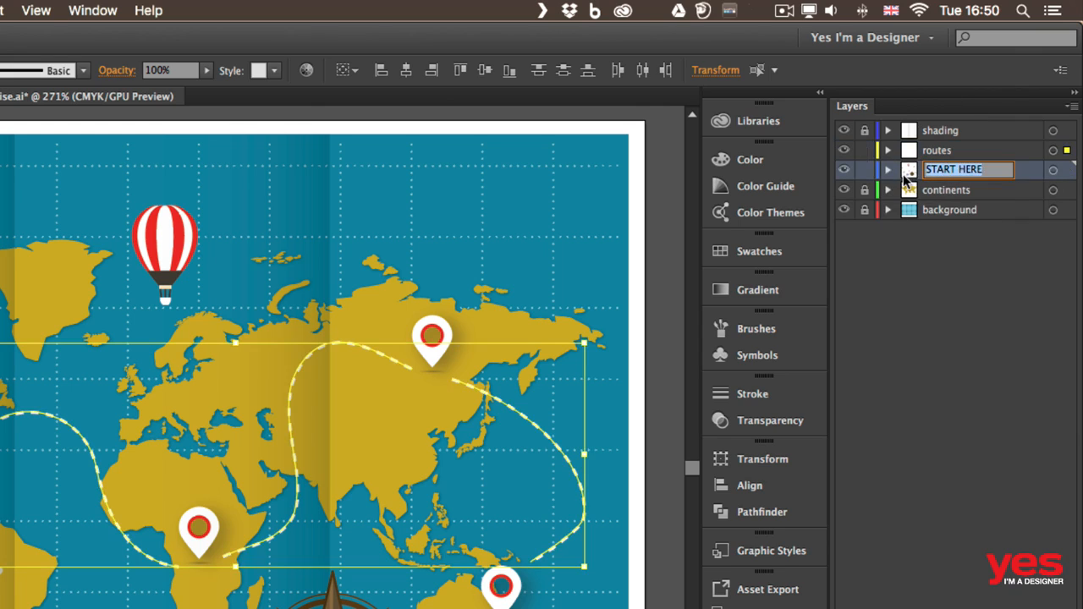
type("e")
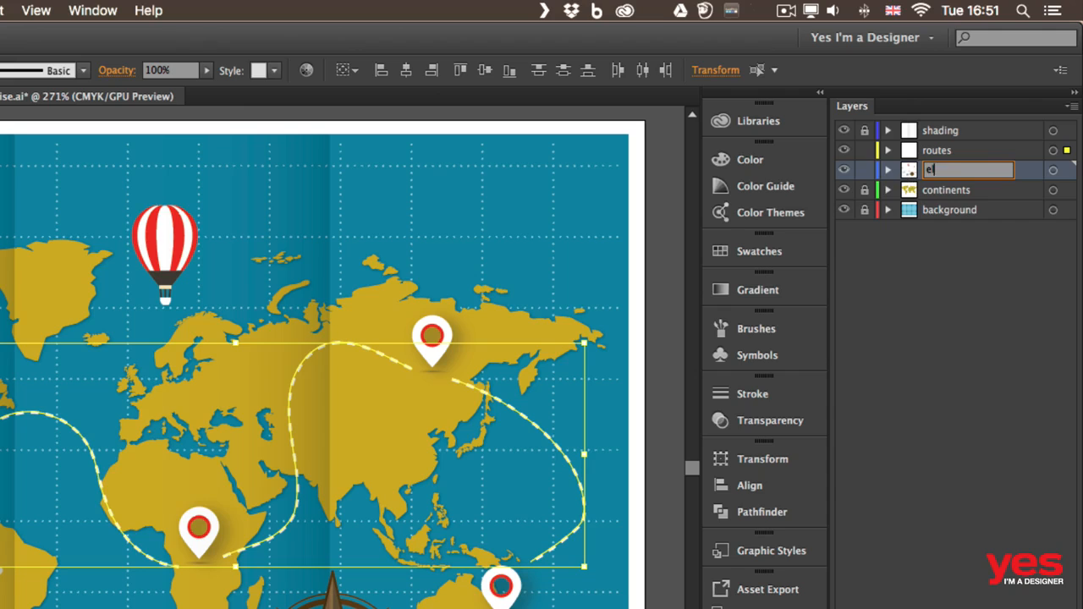
type("lements")
key("Return")
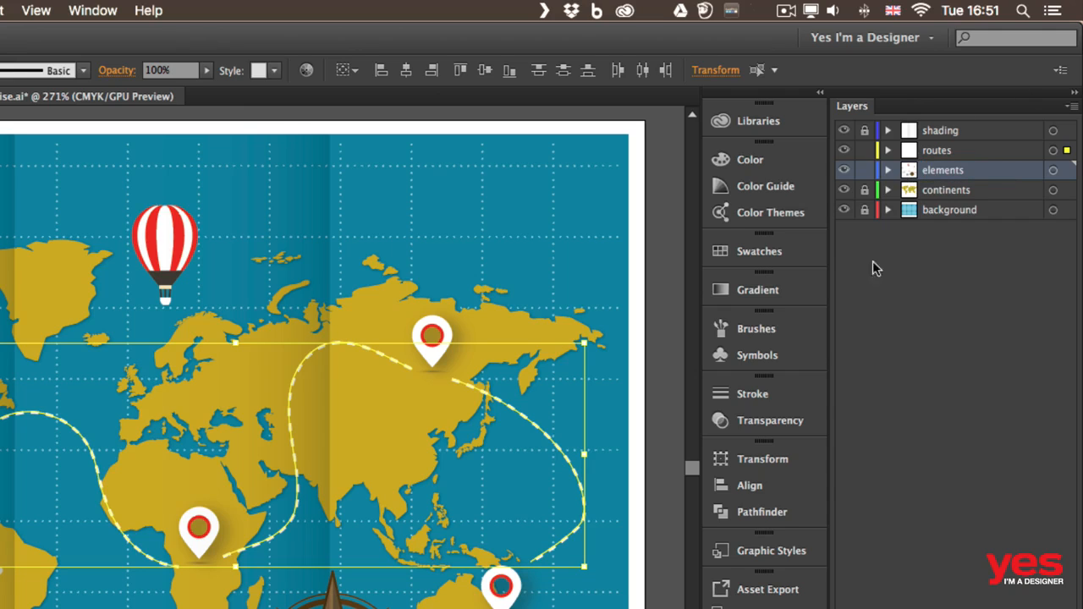
left_click(863, 149)
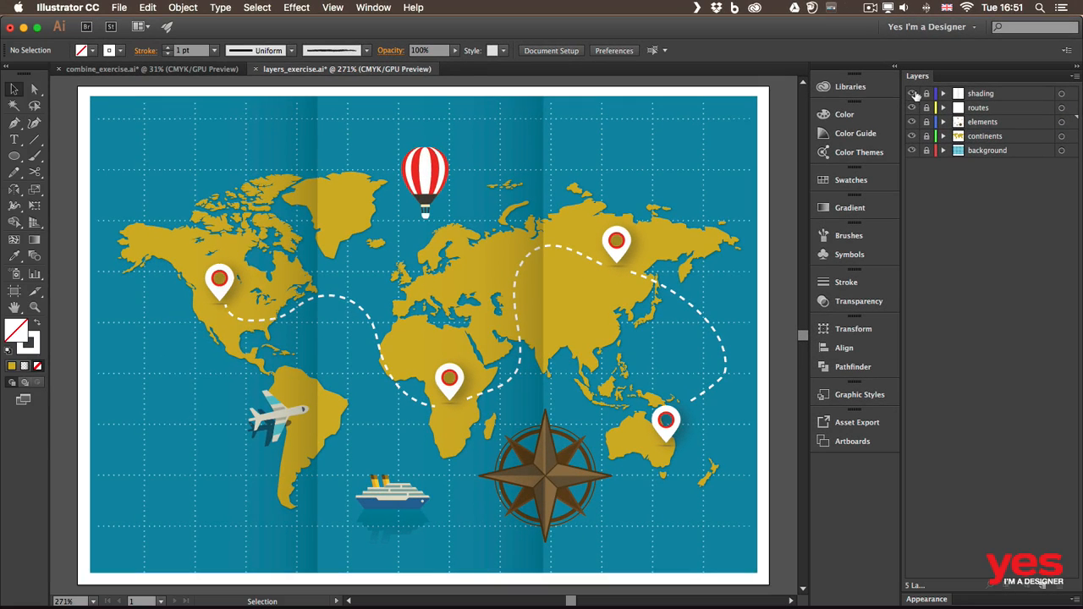
Step: Check what each layer contains by hiding the layers one by one from shading to background, and show them all again
left_click(912, 94)
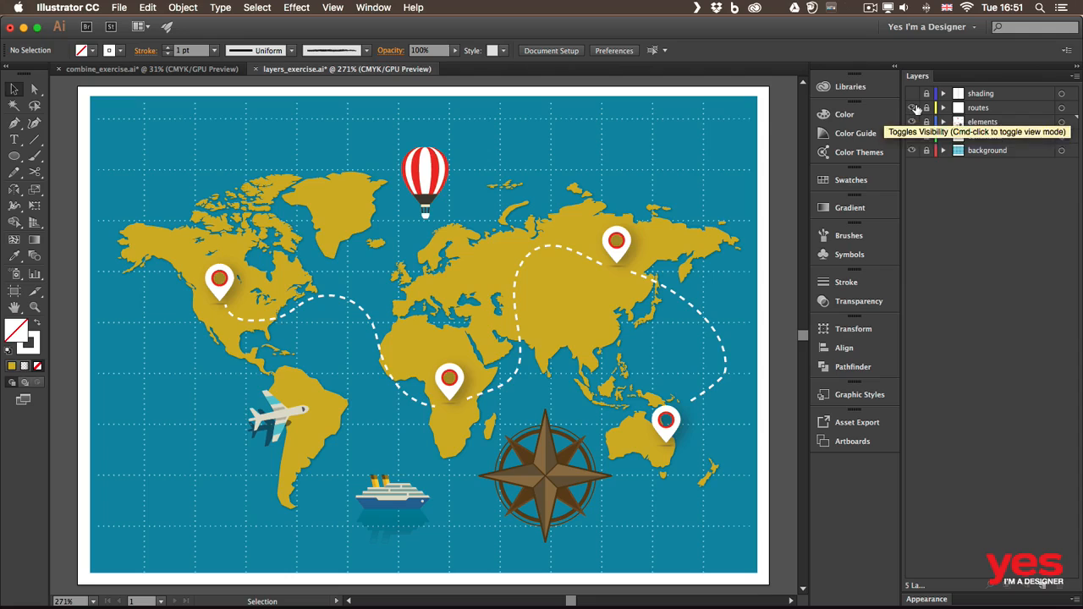
left_click(912, 108)
left_click(913, 122)
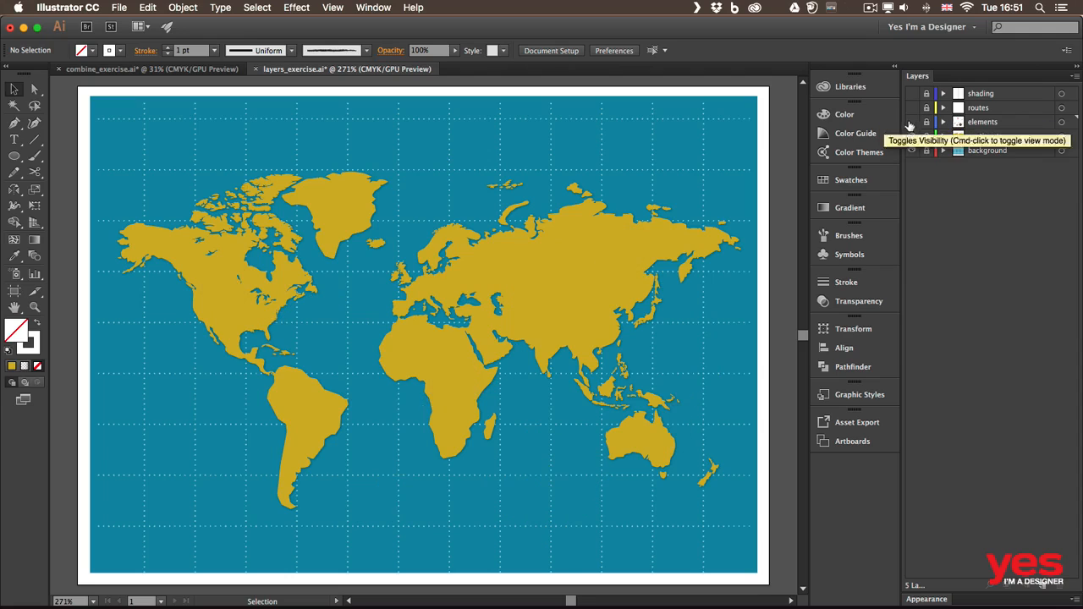
left_click(911, 136)
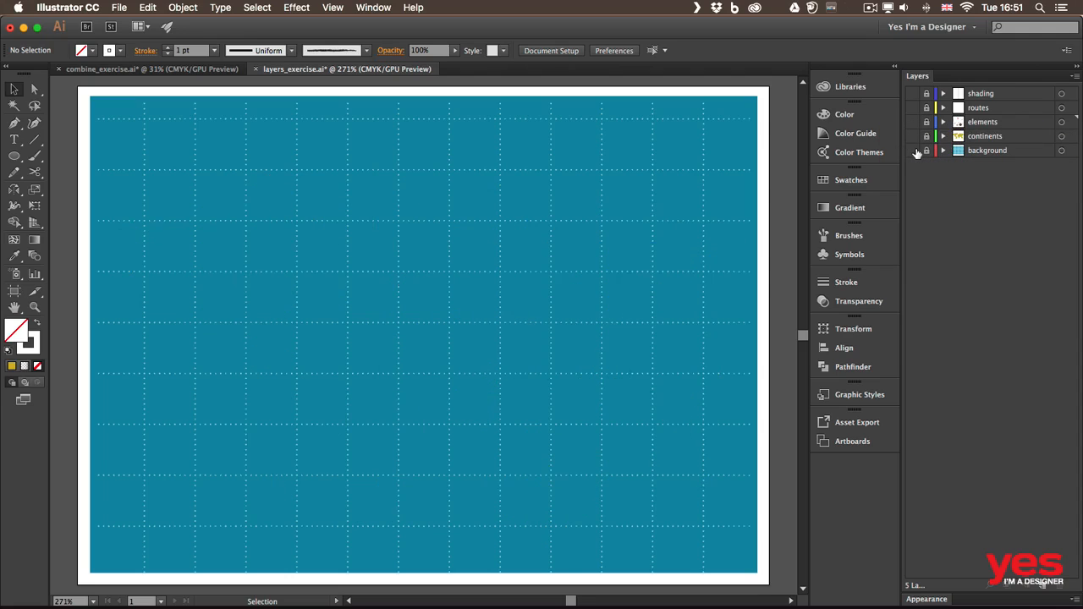
left_click(911, 151)
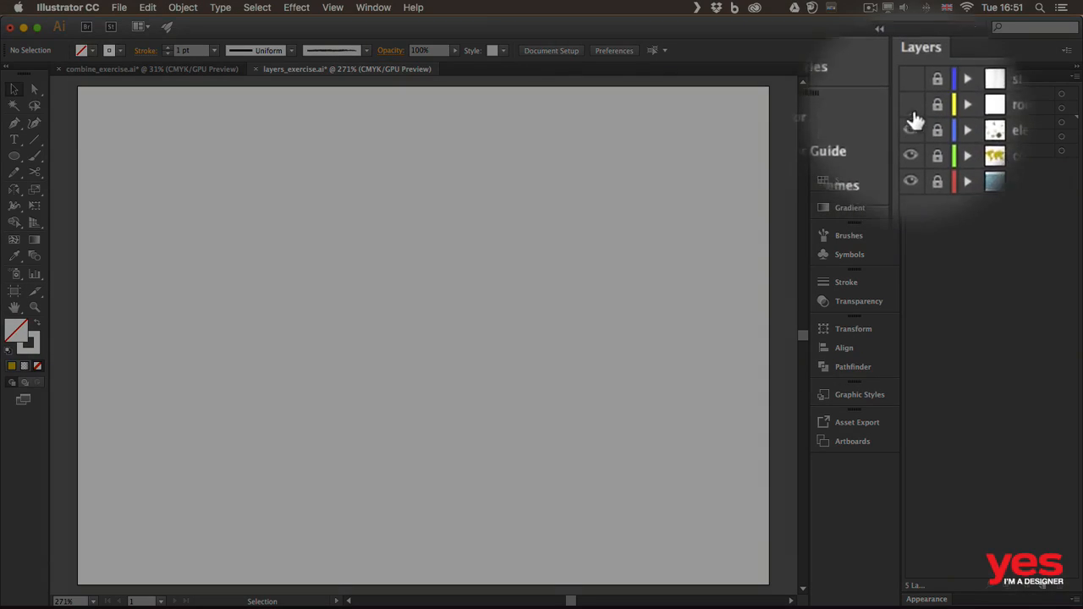
left_click_drag(912, 115, 911, 109)
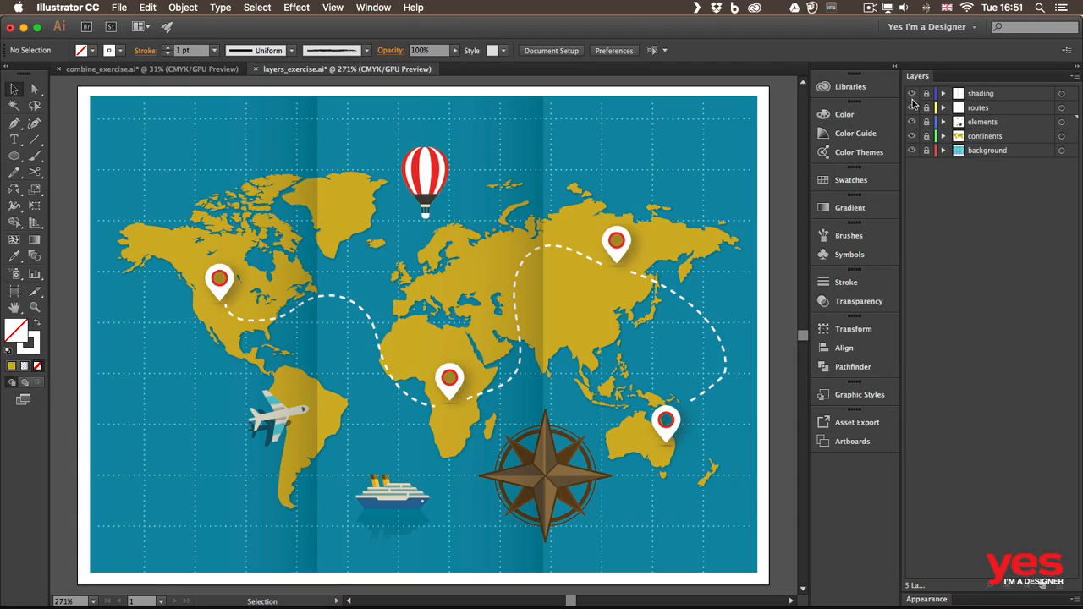
mouse_move(924, 95)
left_mouse_down()
mouse_move(925, 136)
mouse_move(924, 93)
left_mouse_up()
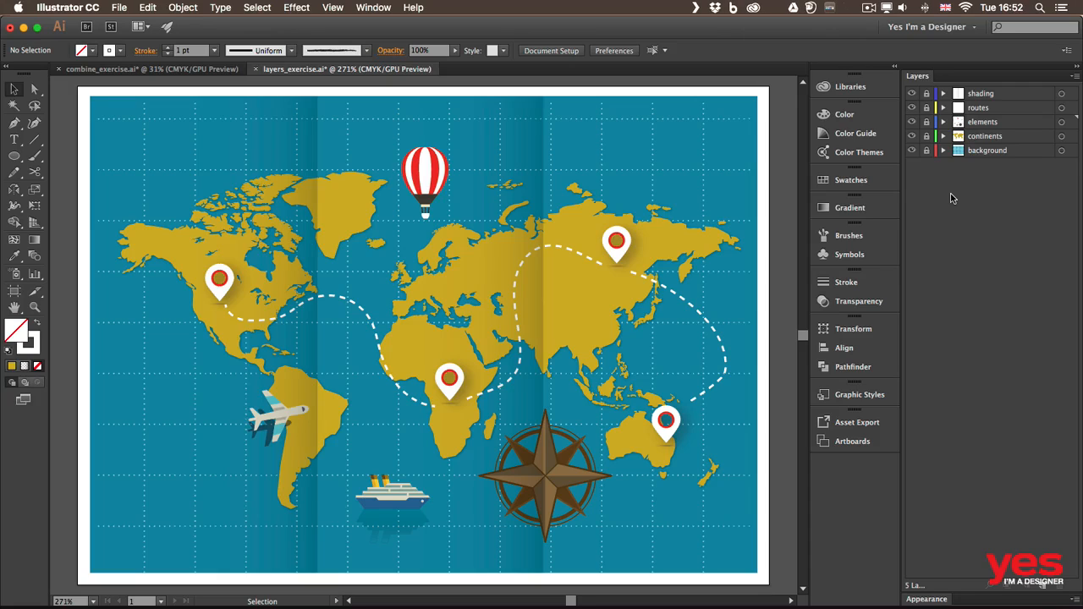
Step: Select the elements layer and switch to the combine_exercise.ai document
left_click(994, 121)
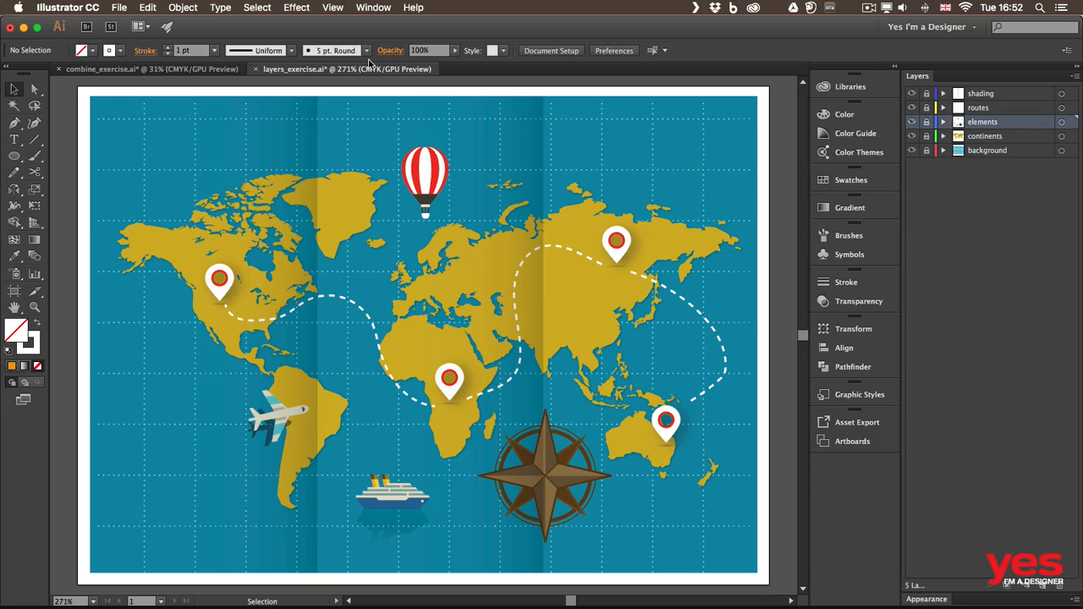
left_click(154, 68)
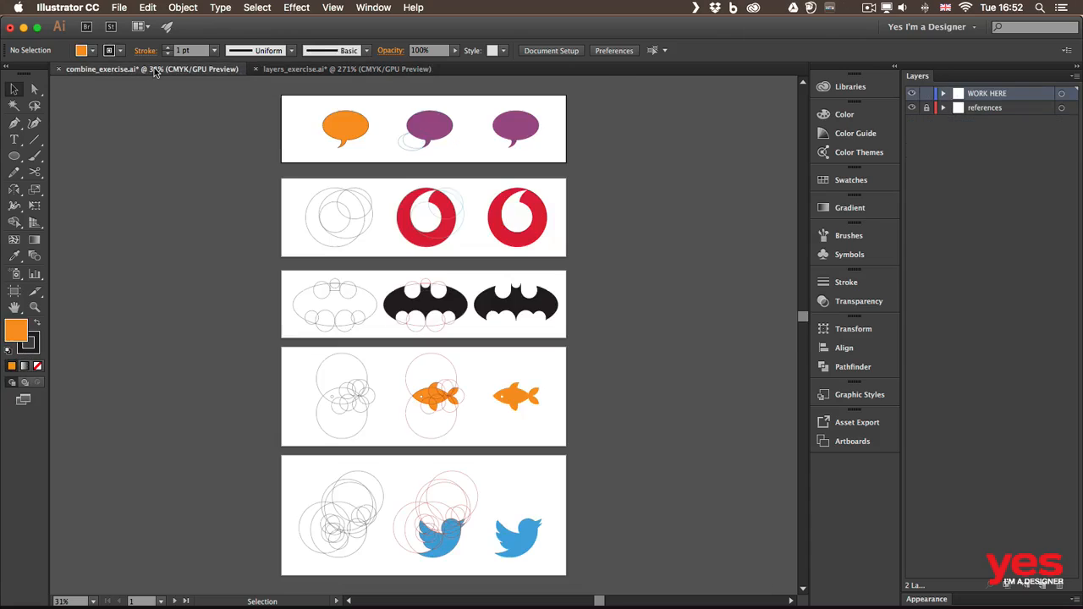